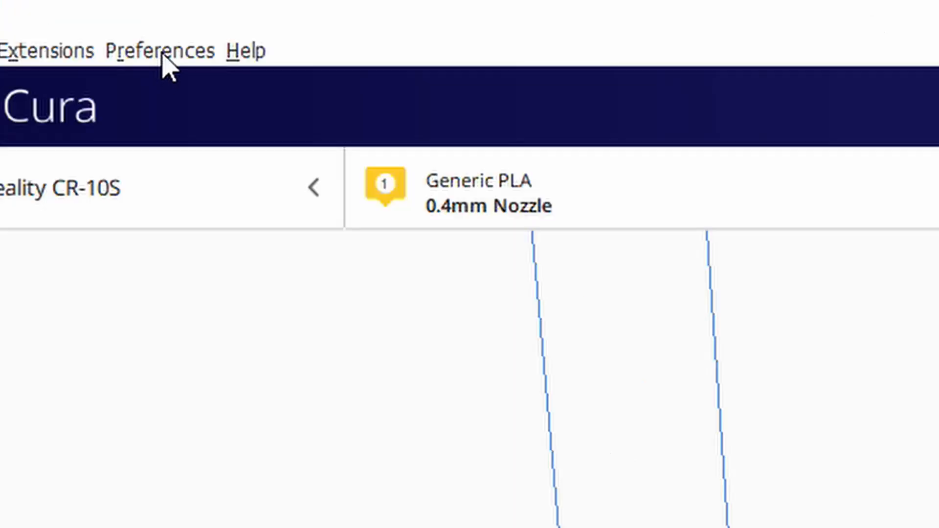
Make all print settings visible in the setting visibility preferences.
{"action": "left_click", "coordinate": [163, 55]}
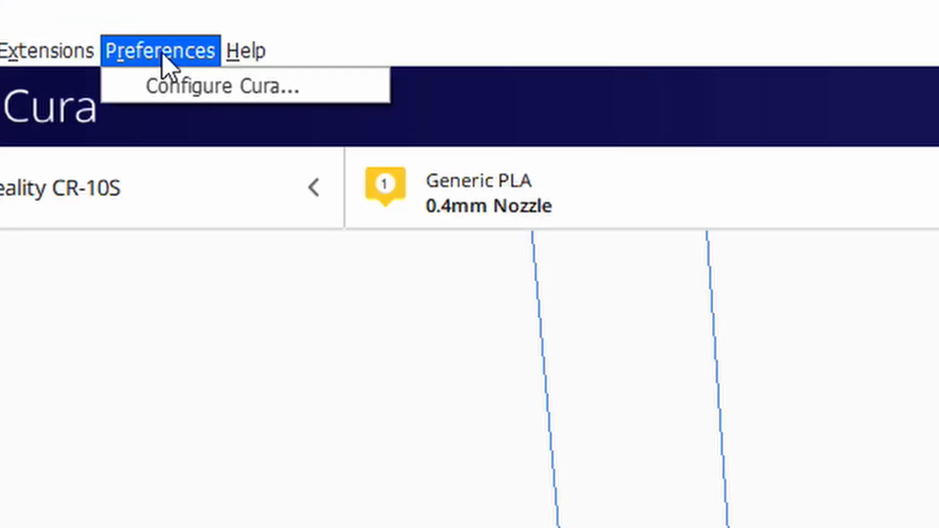
{"action": "left_click", "coordinate": [166, 90]}
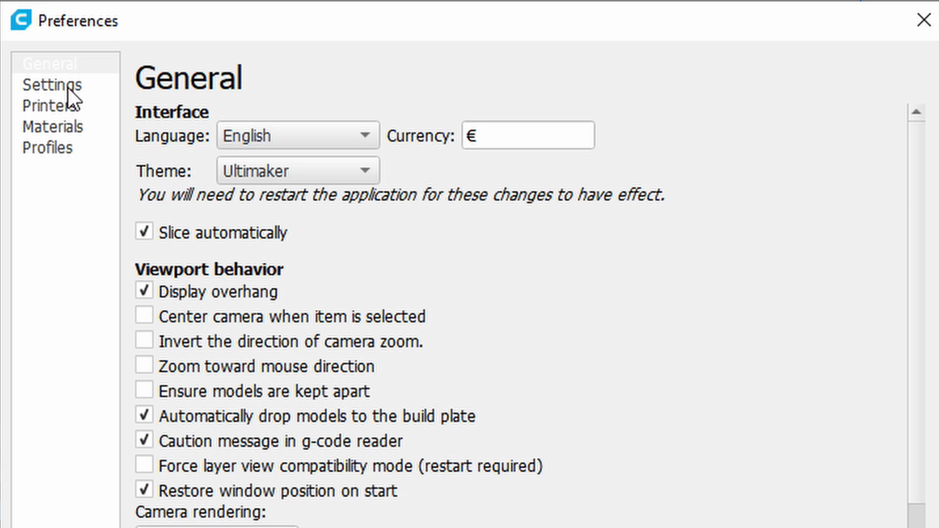
{"action": "left_click", "coordinate": [65, 104]}
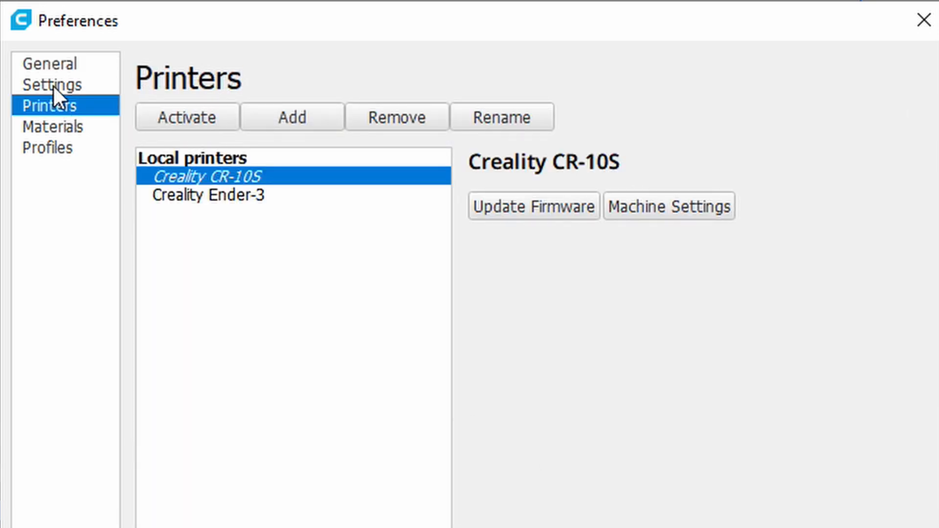
{"action": "left_click", "coordinate": [53, 85]}
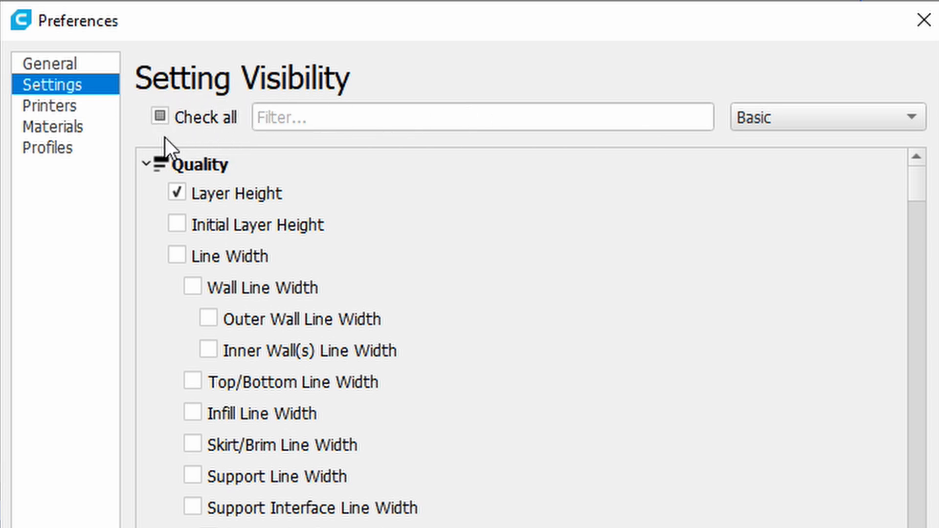
{"action": "left_click", "coordinate": [162, 118]}
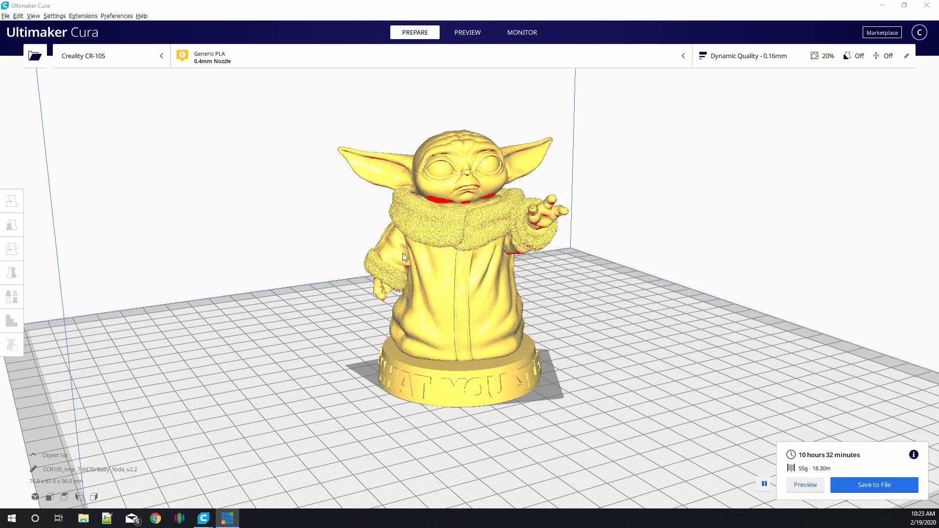
Examine the Baby Yoda model's highlighted overhangs from the front, the side and underneath.
{"action": "left_click", "coordinate": [407, 331]}
{"action": "right_click_drag", "start_coordinate": [407, 330], "coordinate": [632, 320]}
{"action": "right_click_drag", "start_coordinate": [427, 340], "coordinate": [363, 327]}
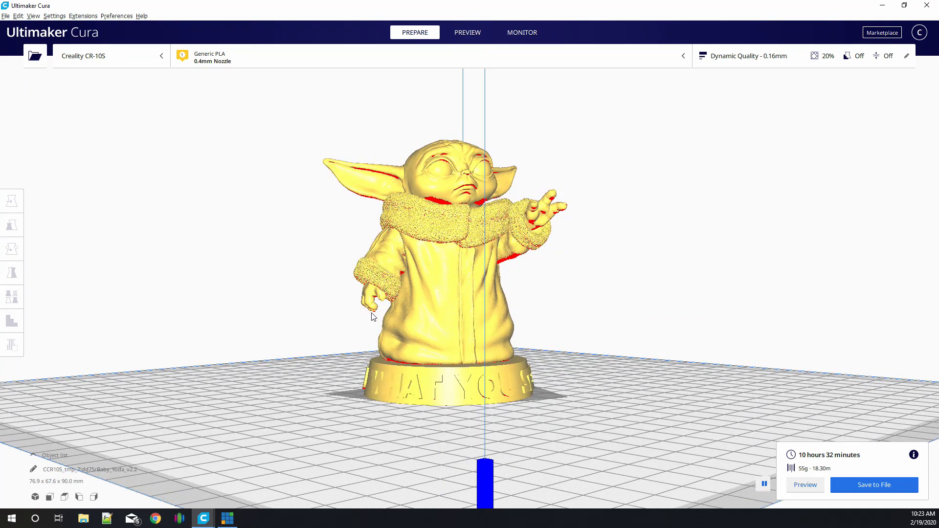
{"action": "right_click_drag", "start_coordinate": [537, 309], "coordinate": [449, 234]}
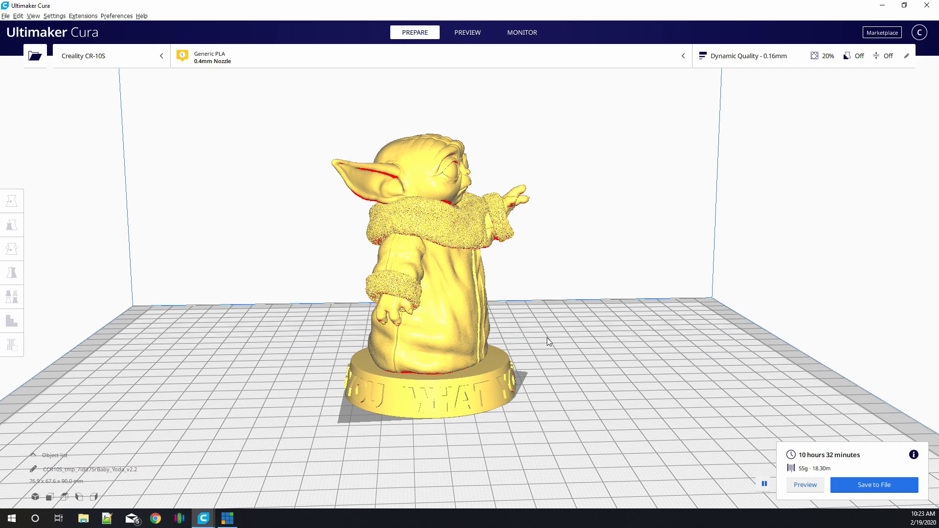
{"action": "right_click_drag", "start_coordinate": [516, 387], "coordinate": [512, 314]}
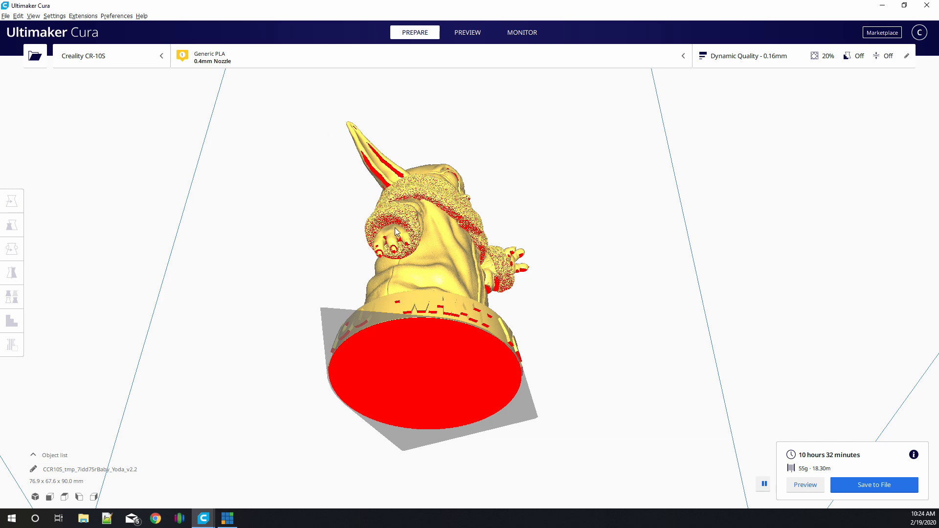
{"action": "right_click_drag", "start_coordinate": [497, 286], "coordinate": [264, 298]}
{"action": "right_click_drag", "start_coordinate": [592, 281], "coordinate": [621, 360]}
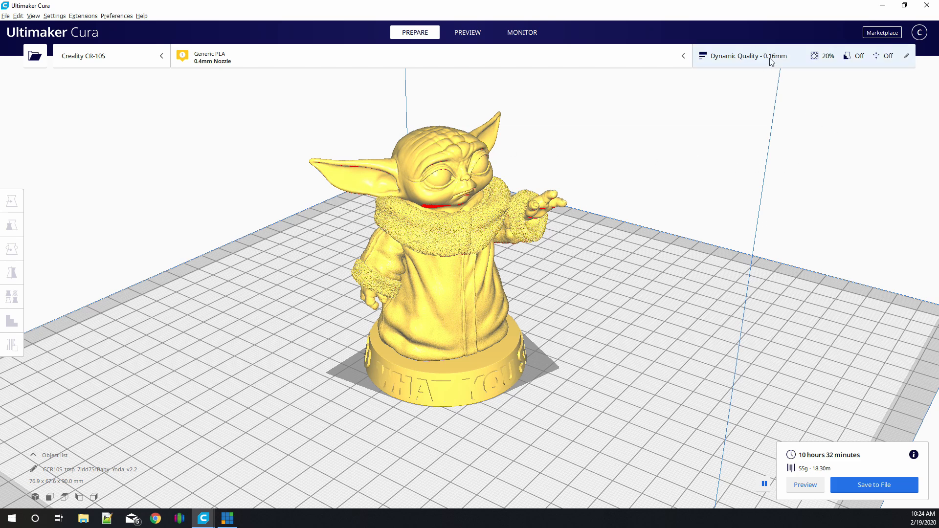
Enable support generation in the print settings and set the support placement to Touching Buildplate.
{"action": "left_click", "coordinate": [792, 57]}
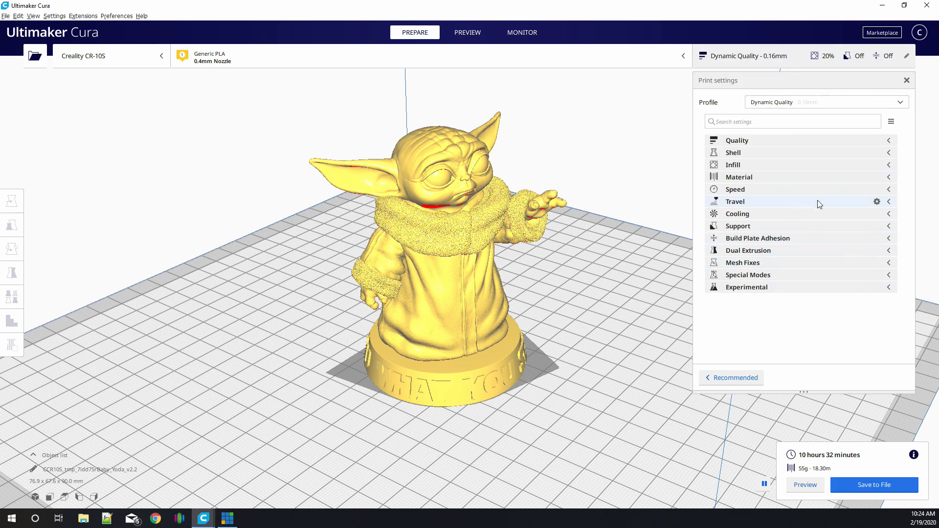
{"action": "left_click", "coordinate": [889, 227]}
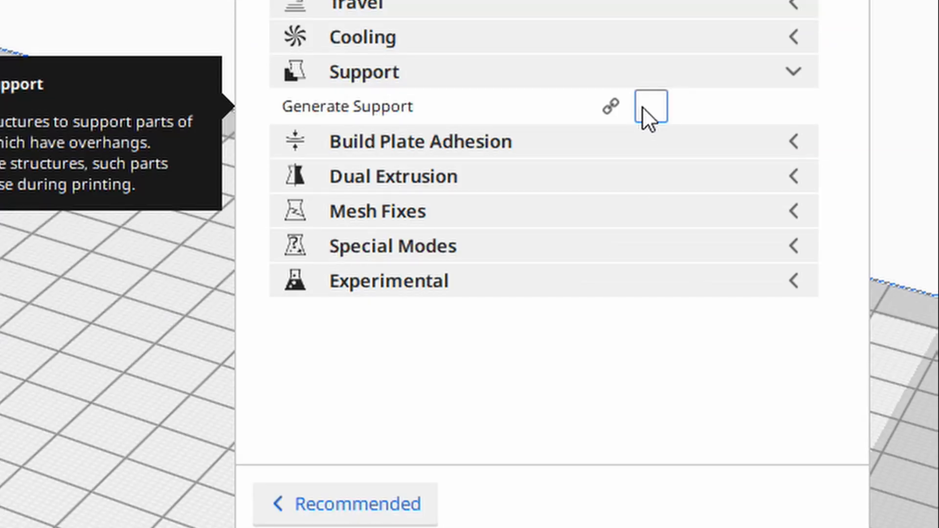
{"action": "left_click", "coordinate": [643, 108]}
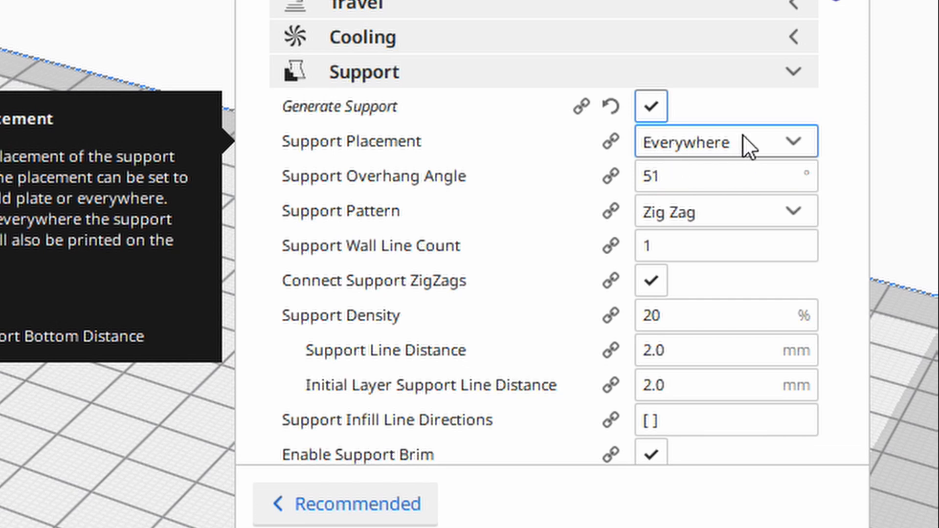
{"action": "left_click", "coordinate": [750, 140]}
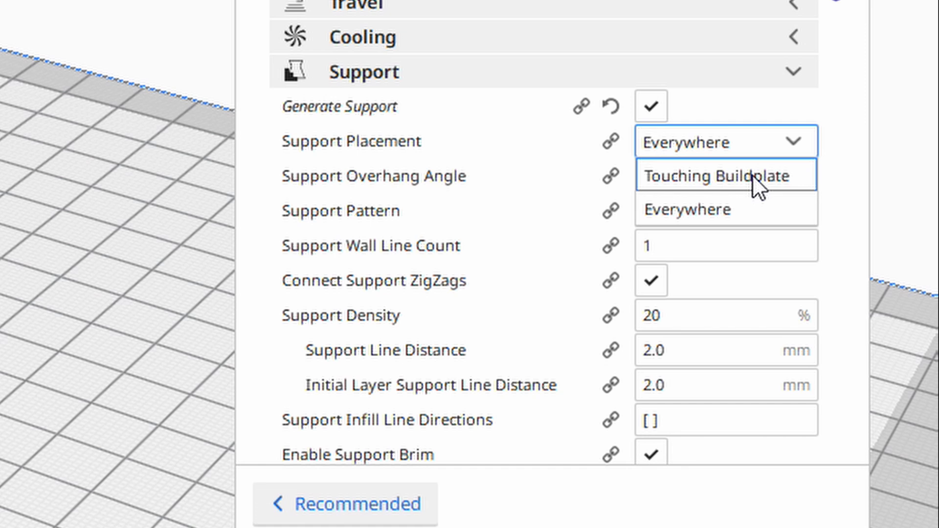
{"action": "left_click", "coordinate": [753, 174]}
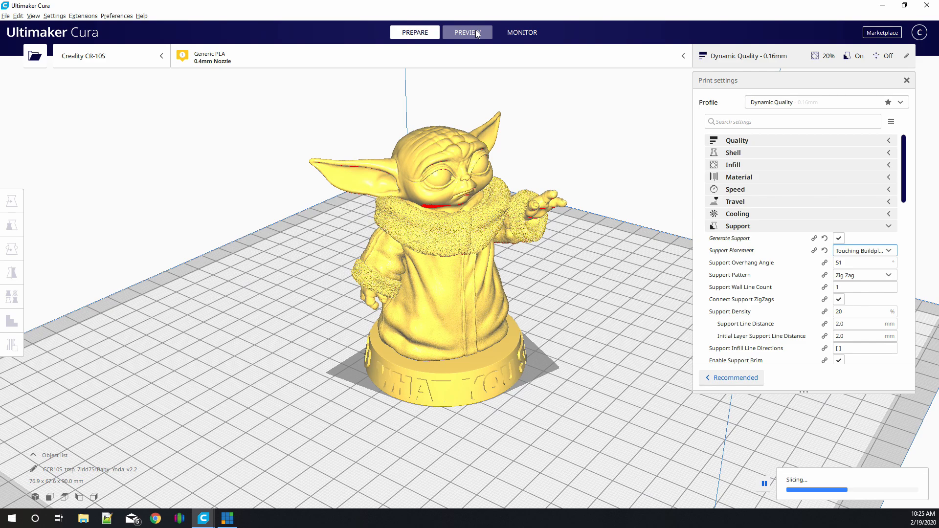
Preview the sliced model and examine the generated supports beneath the outstretched hand and the lowered arm.
{"action": "right_click_drag", "start_coordinate": [529, 291], "coordinate": [563, 267]}
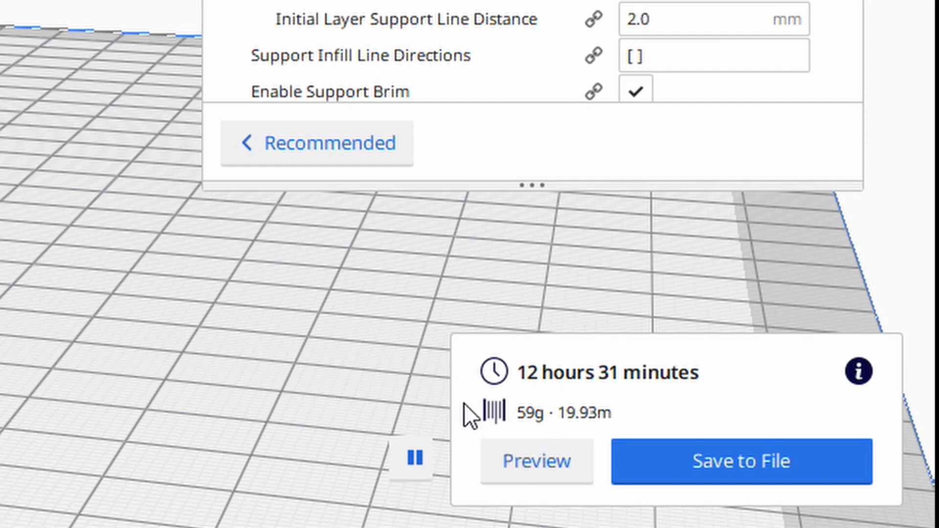
{"action": "right_click_drag", "start_coordinate": [29, 195], "coordinate": [1, 264]}
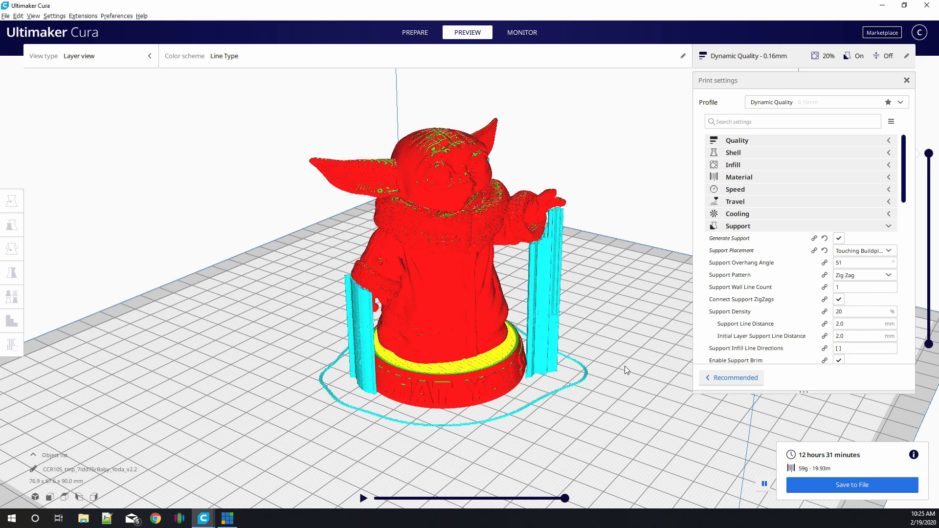
{"action": "right_click_drag", "start_coordinate": [351, 394], "coordinate": [502, 368]}
{"action": "scroll", "coordinate": [503, 368], "scroll_direction": "up", "scroll_amount": 10}
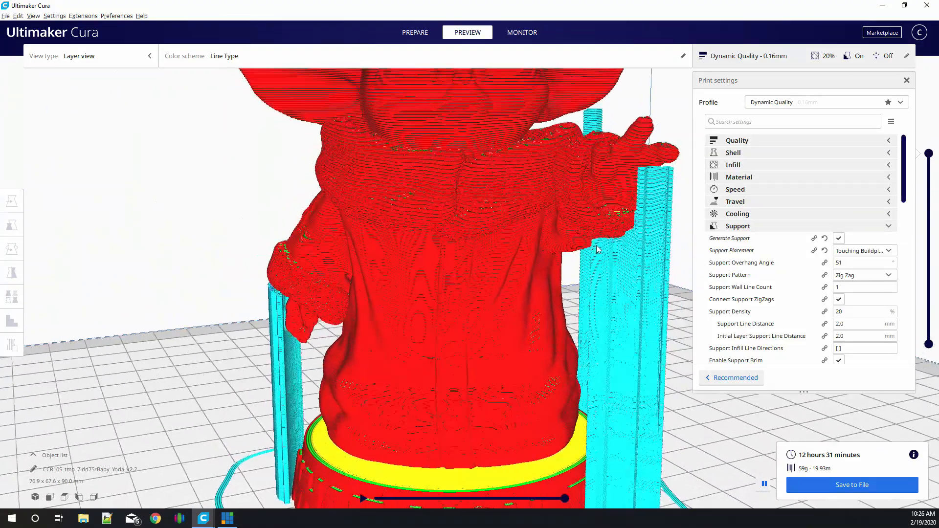
{"action": "scroll", "coordinate": [641, 236], "scroll_direction": "up", "scroll_amount": 5}
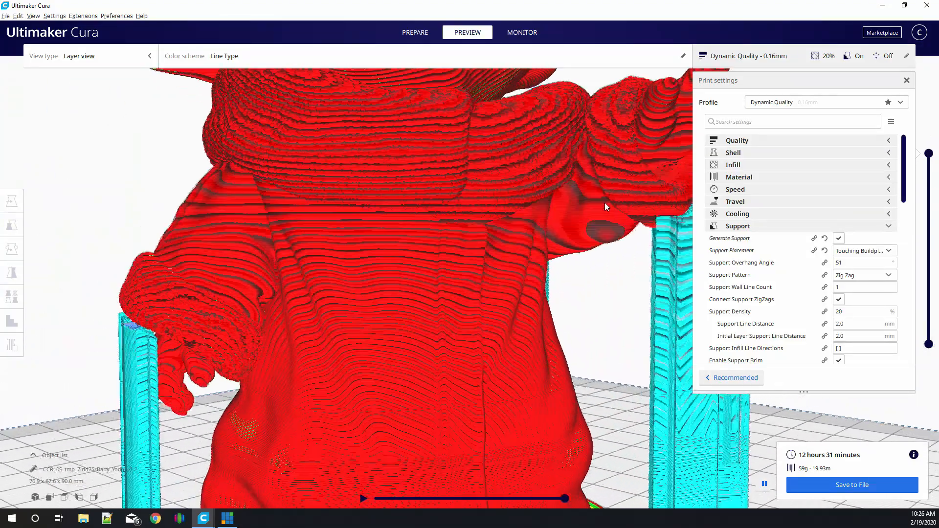
{"action": "right_click_drag", "start_coordinate": [656, 256], "coordinate": [528, 189]}
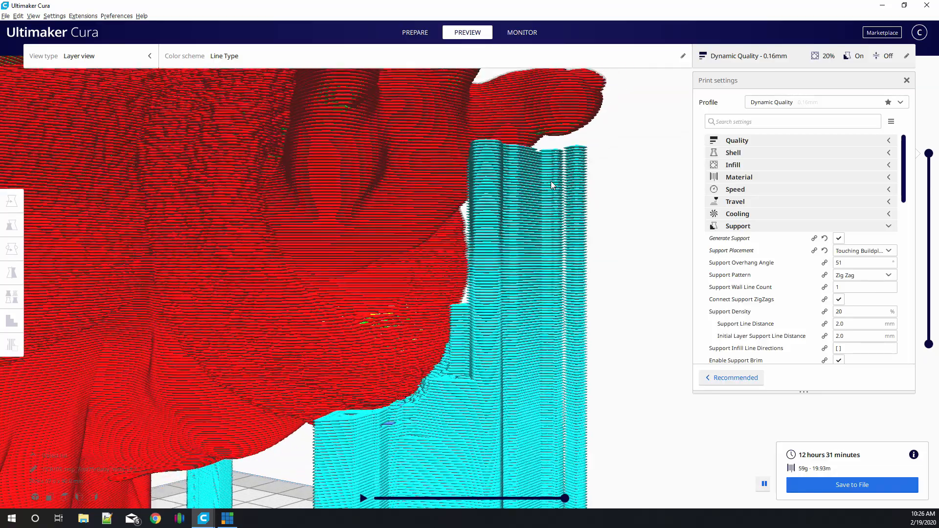
{"action": "right_click_drag", "start_coordinate": [551, 181], "coordinate": [263, 422]}
{"action": "right_click_drag", "start_coordinate": [229, 423], "coordinate": [272, 398]}
{"action": "right_click_drag", "start_coordinate": [535, 397], "coordinate": [509, 404]}
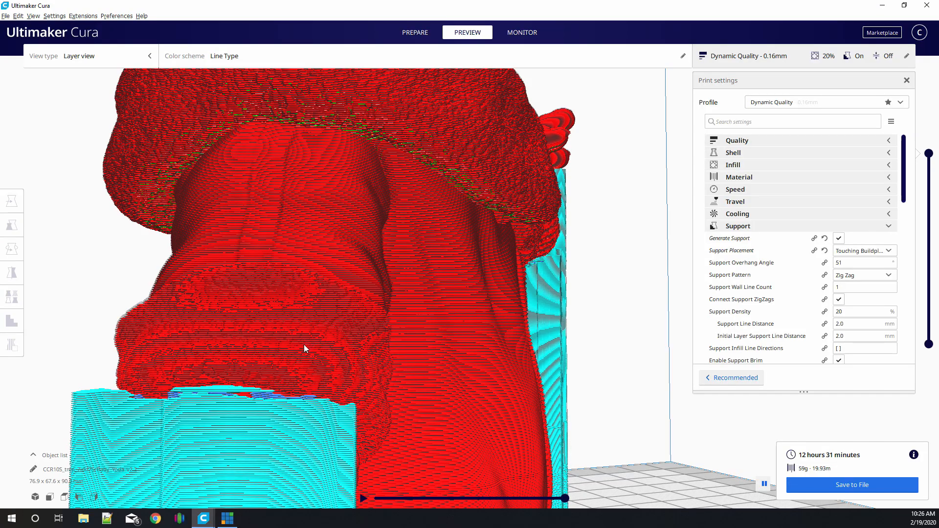
{"action": "right_click_drag", "start_coordinate": [370, 426], "coordinate": [419, 416]}
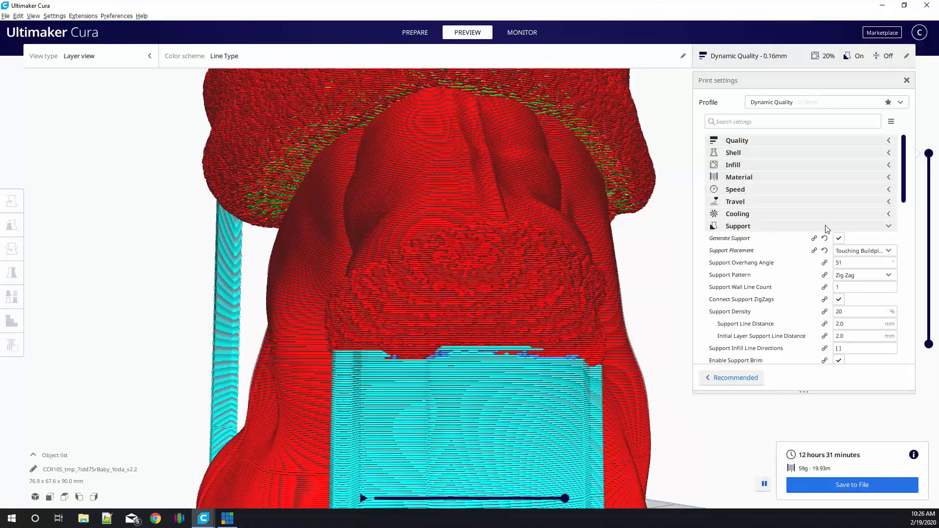
Lower the layer preview to the height of the lowered hand and examine the infill and support cross-sections from above.
{"action": "left_click_drag", "start_coordinate": [930, 154], "coordinate": [929, 266]}
{"action": "right_click_drag", "start_coordinate": [468, 303], "coordinate": [498, 431]}
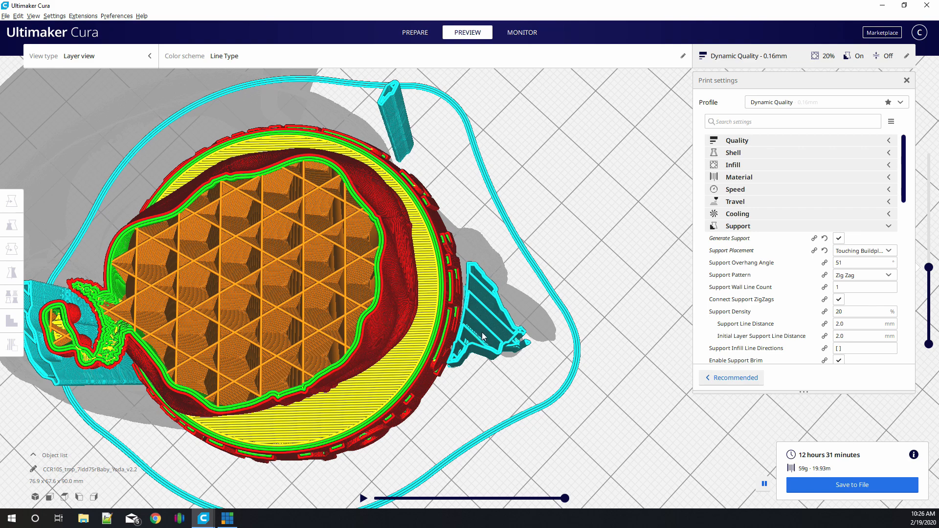
{"action": "right_click_drag", "start_coordinate": [162, 325], "coordinate": [316, 320]}
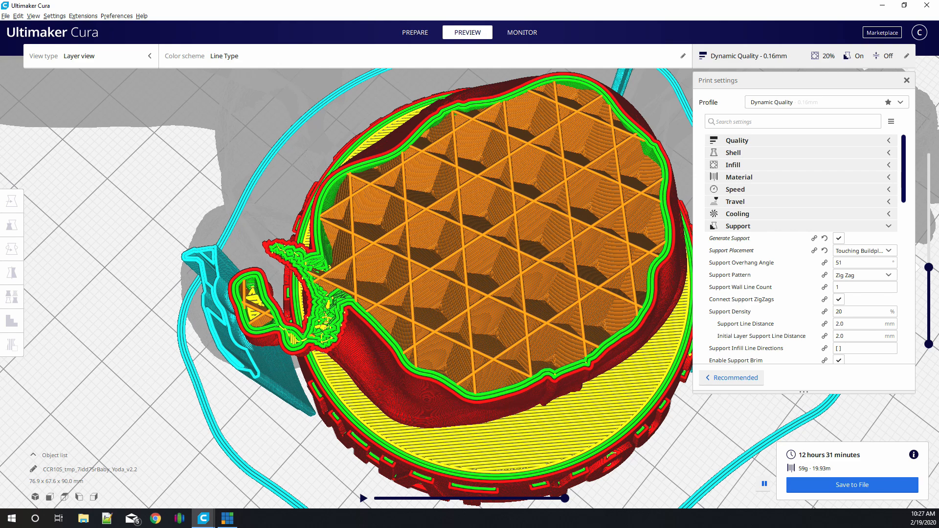
Lower the layer preview to the fingertips of the lowered hand and examine their first layers beside the support up close.
{"action": "left_click_drag", "start_coordinate": [928, 268], "coordinate": [936, 288]}
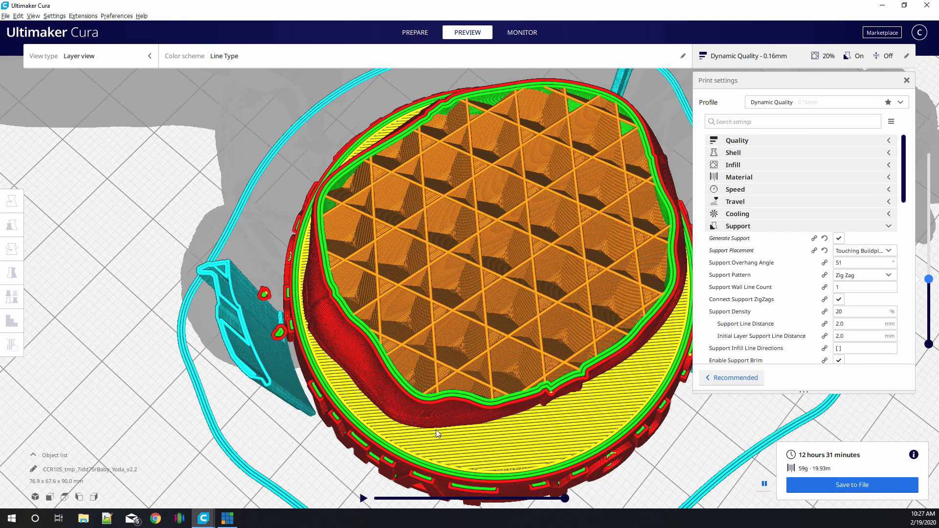
{"action": "right_click_drag", "start_coordinate": [342, 430], "coordinate": [313, 407]}
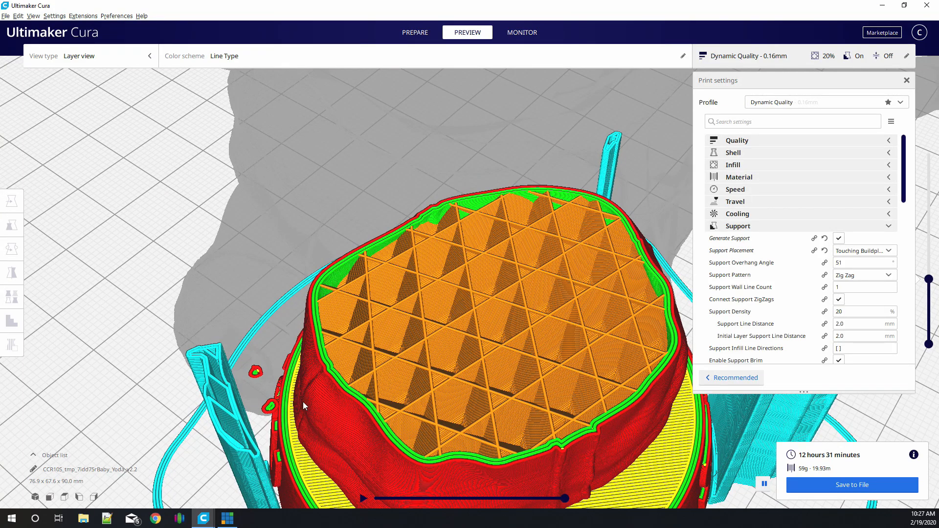
{"action": "scroll", "coordinate": [304, 406], "scroll_direction": "up", "scroll_amount": 2}
{"action": "scroll", "coordinate": [293, 421], "scroll_direction": "down", "scroll_amount": 2}
{"action": "right_click_drag", "start_coordinate": [294, 419], "coordinate": [369, 383]}
{"action": "scroll", "coordinate": [370, 387], "scroll_direction": "up", "scroll_amount": 4}
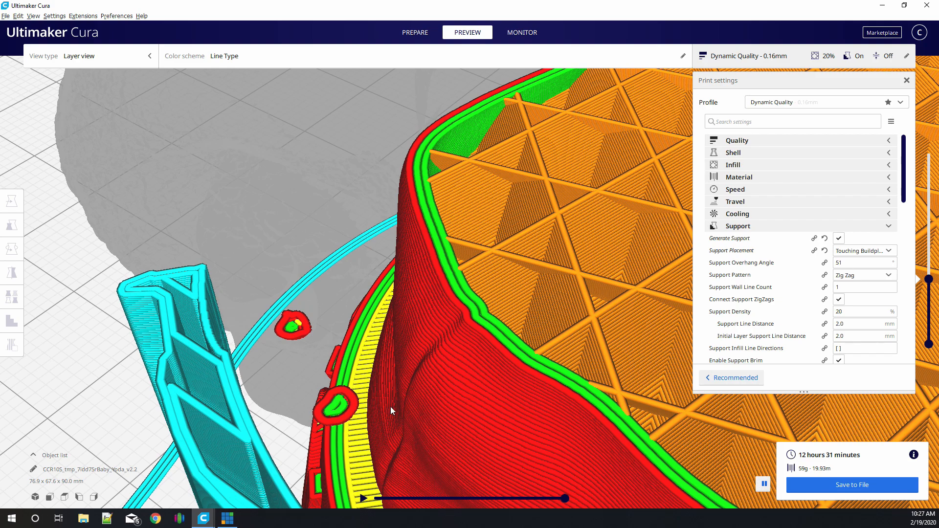
{"action": "scroll", "coordinate": [478, 361], "scroll_direction": "down", "scroll_amount": 5}
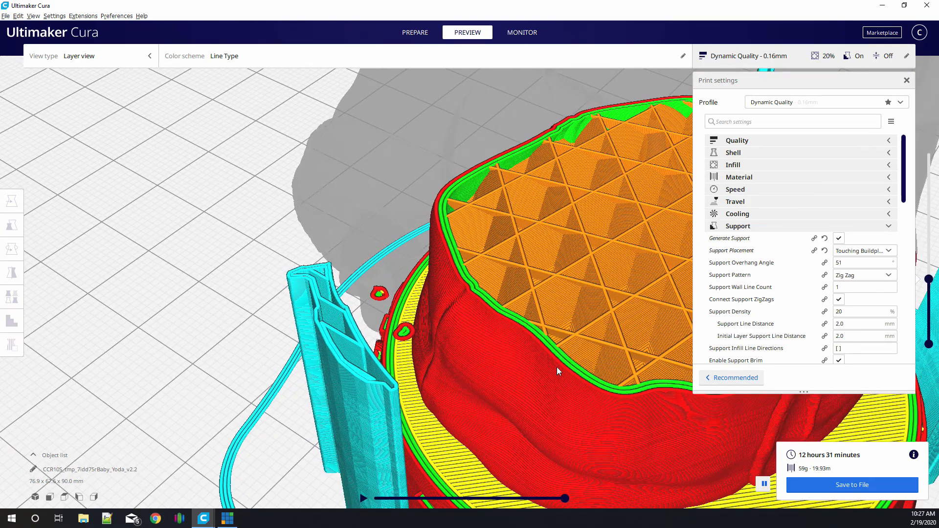
{"action": "scroll", "coordinate": [539, 367], "scroll_direction": "up", "scroll_amount": 1}
{"action": "mouse_move", "coordinate": [538, 365]}
{"action": "right_mouse_down"}
{"action": "mouse_move", "coordinate": [516, 360]}
{"action": "mouse_move", "coordinate": [524, 307]}
{"action": "mouse_move", "coordinate": [548, 372]}
{"action": "mouse_move", "coordinate": [501, 367]}
{"action": "mouse_move", "coordinate": [553, 380]}
{"action": "mouse_move", "coordinate": [610, 365]}
{"action": "mouse_move", "coordinate": [526, 371]}
{"action": "right_mouse_up"}
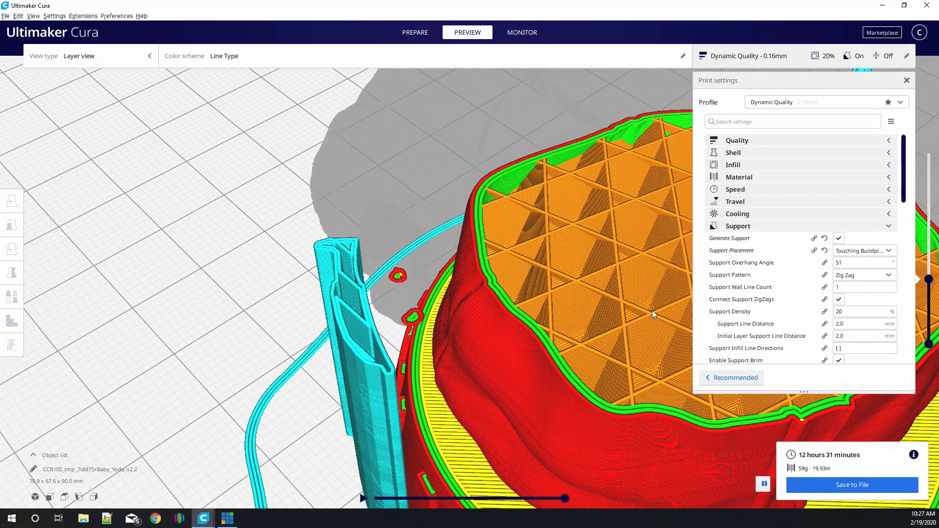
Return to the prepare view and set the support placement to Everywhere.
{"action": "left_click", "coordinate": [874, 253]}
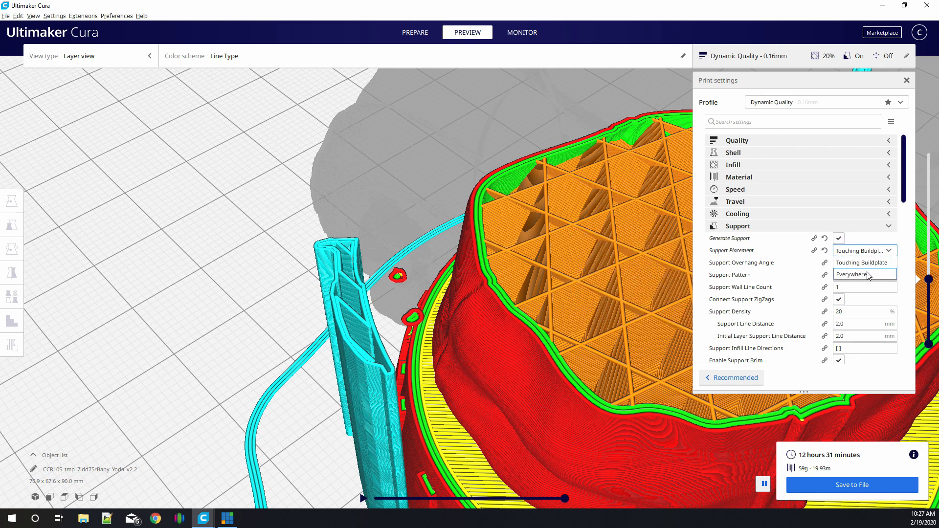
{"action": "left_click", "coordinate": [415, 33]}
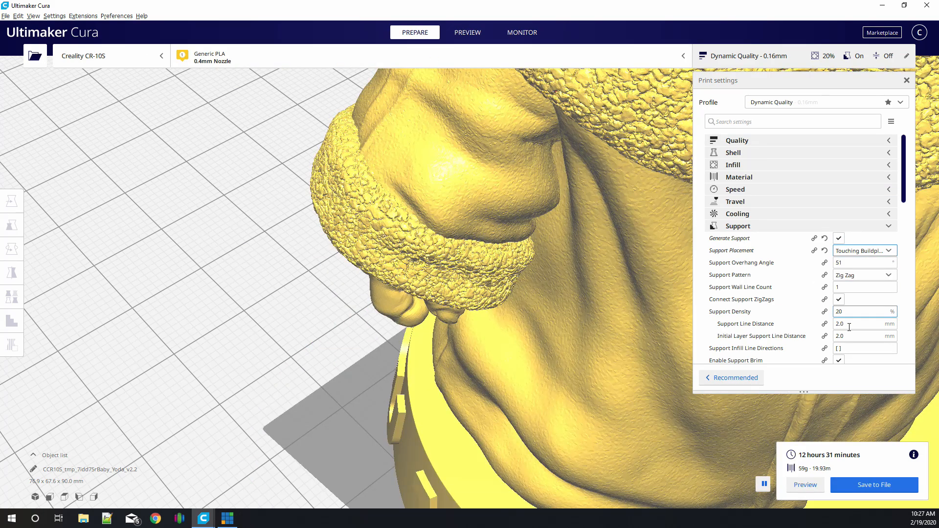
{"action": "left_click", "coordinate": [868, 251]}
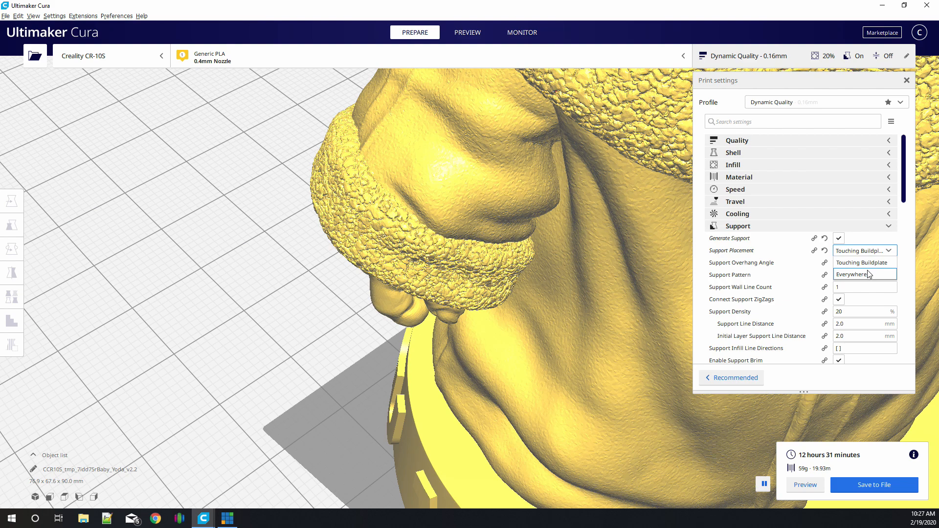
{"action": "left_click", "coordinate": [869, 276]}
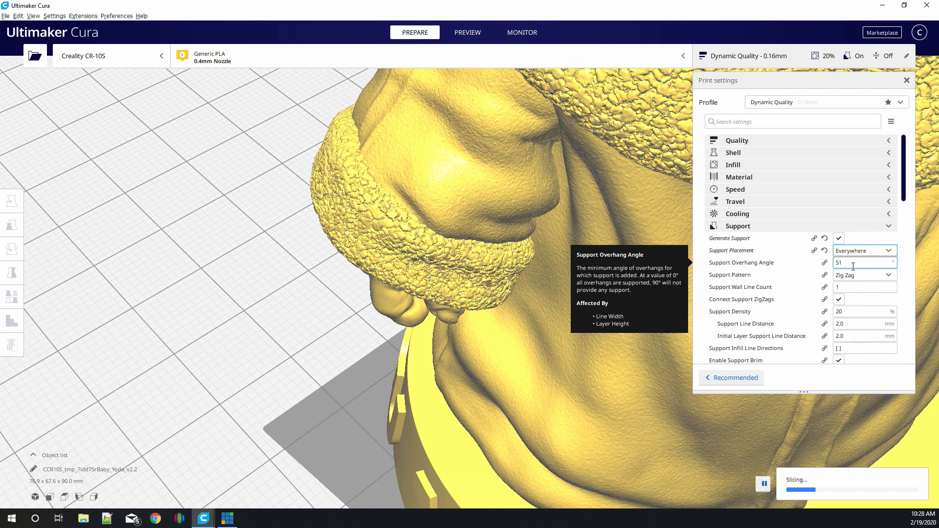
Set the support pattern to Lines.
{"action": "left_click", "coordinate": [873, 277]}
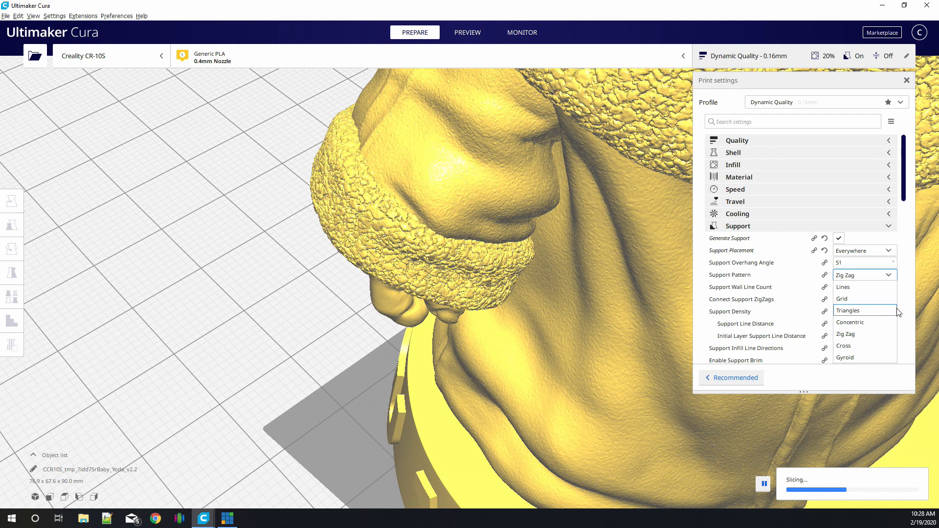
{"action": "scroll", "coordinate": [899, 313], "scroll_direction": "down", "scroll_amount": 3}
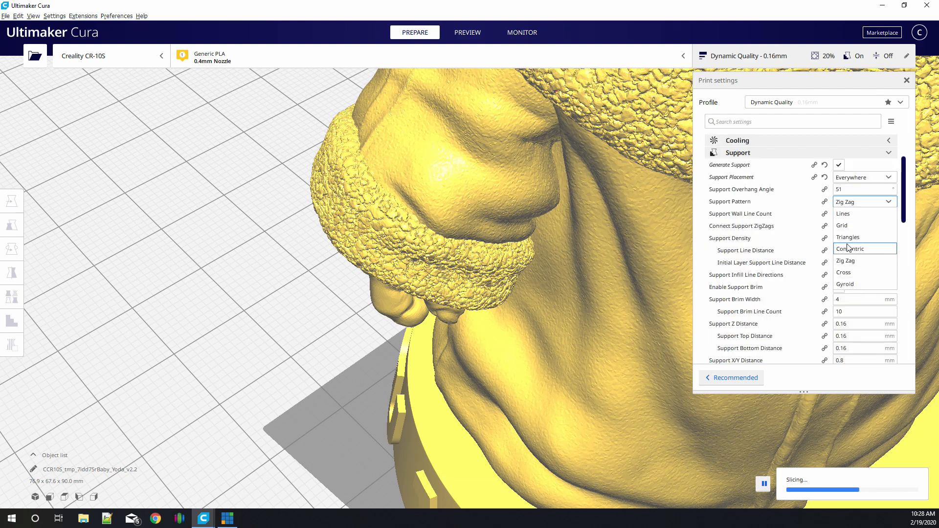
{"action": "left_click", "coordinate": [843, 213]}
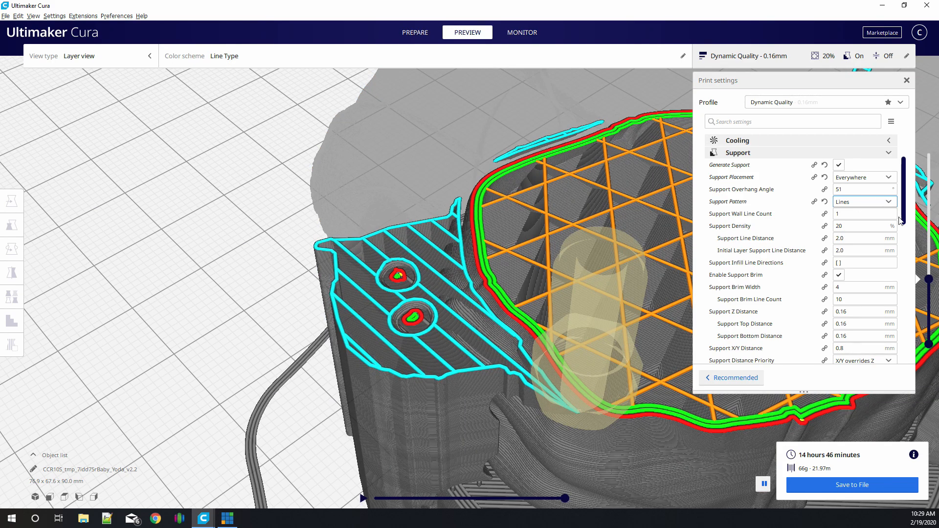
Raise the layer preview above the lowered arm's sleeve and examine up close where the support meets the sleeve's underside.
{"action": "left_click_drag", "start_coordinate": [930, 279], "coordinate": [929, 249]}
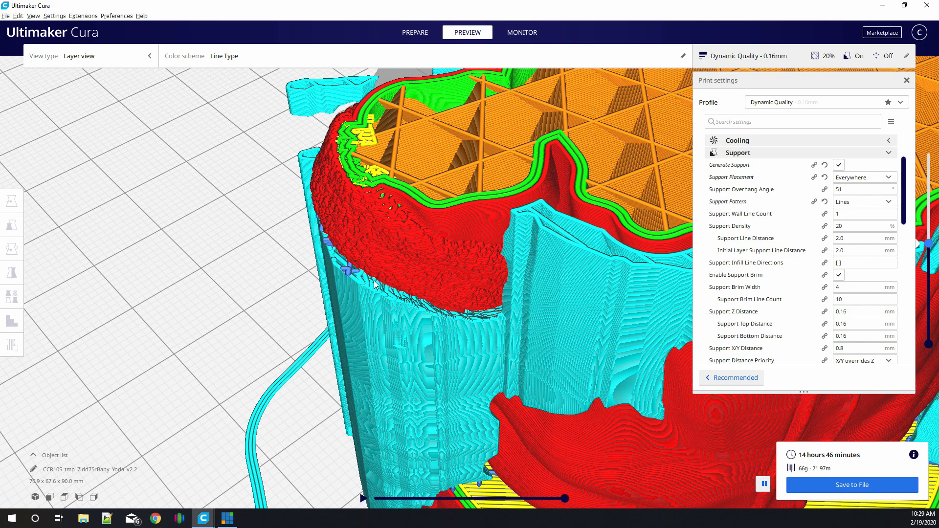
{"action": "right_click_drag", "start_coordinate": [440, 324], "coordinate": [451, 284]}
{"action": "scroll", "coordinate": [425, 304], "scroll_direction": "up", "scroll_amount": 6}
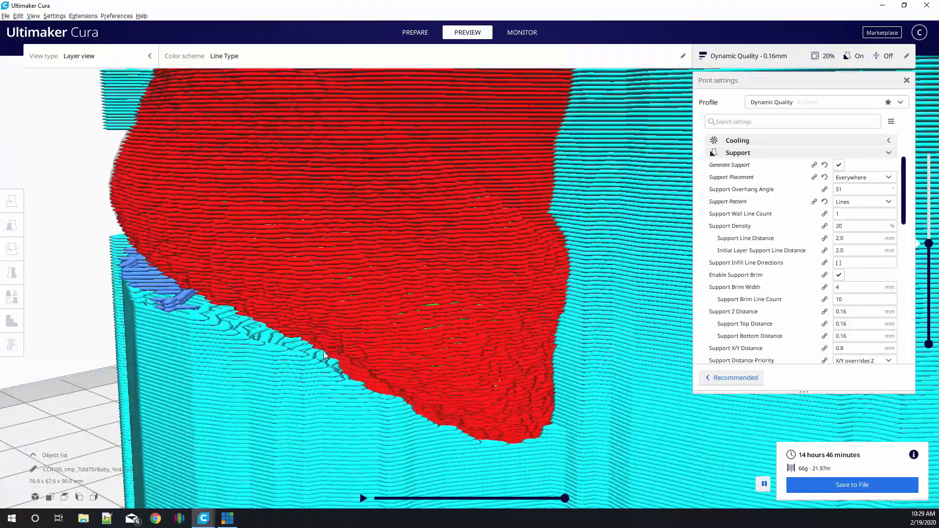
{"action": "scroll", "coordinate": [324, 356], "scroll_direction": "up", "scroll_amount": 5}
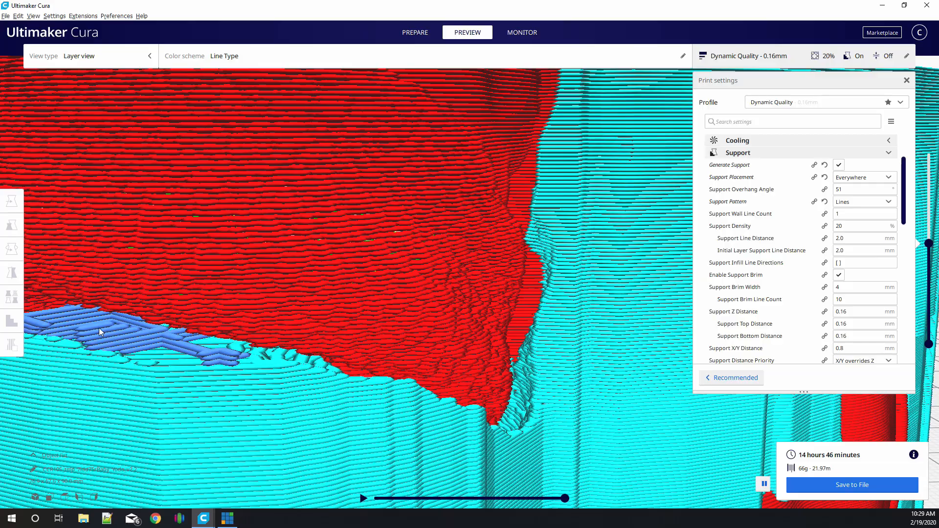
{"action": "scroll", "coordinate": [260, 359], "scroll_direction": "up", "scroll_amount": 2}
{"action": "scroll", "coordinate": [293, 367], "scroll_direction": "down", "scroll_amount": 6}
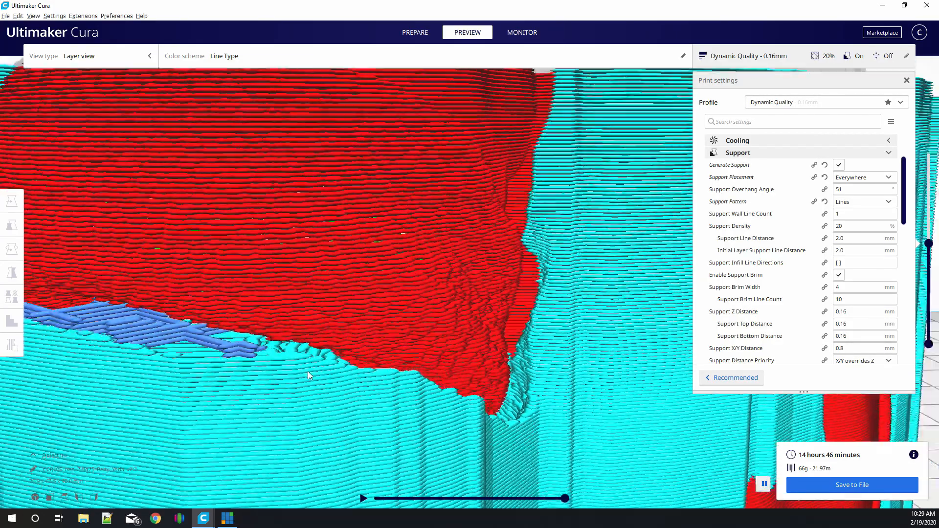
{"action": "right_click_drag", "start_coordinate": [318, 363], "coordinate": [316, 295]}
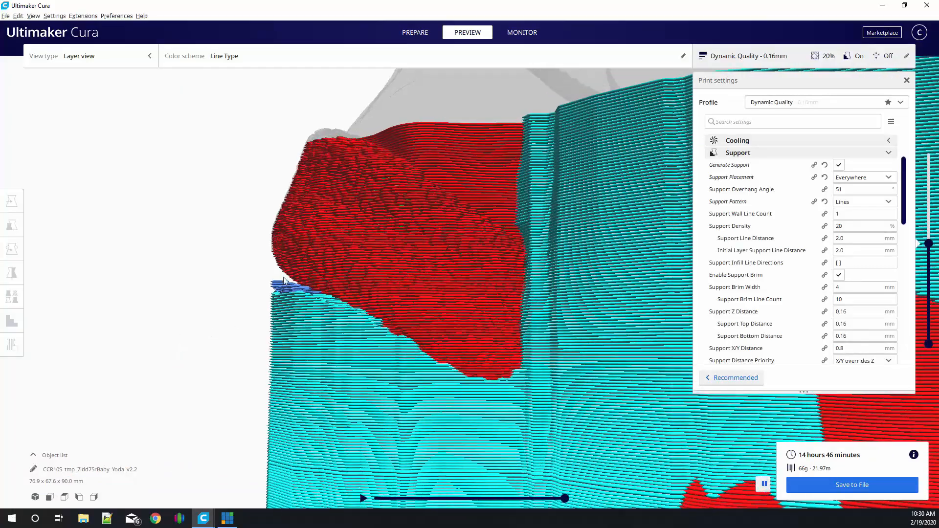
{"action": "scroll", "coordinate": [352, 316], "scroll_direction": "up", "scroll_amount": 5}
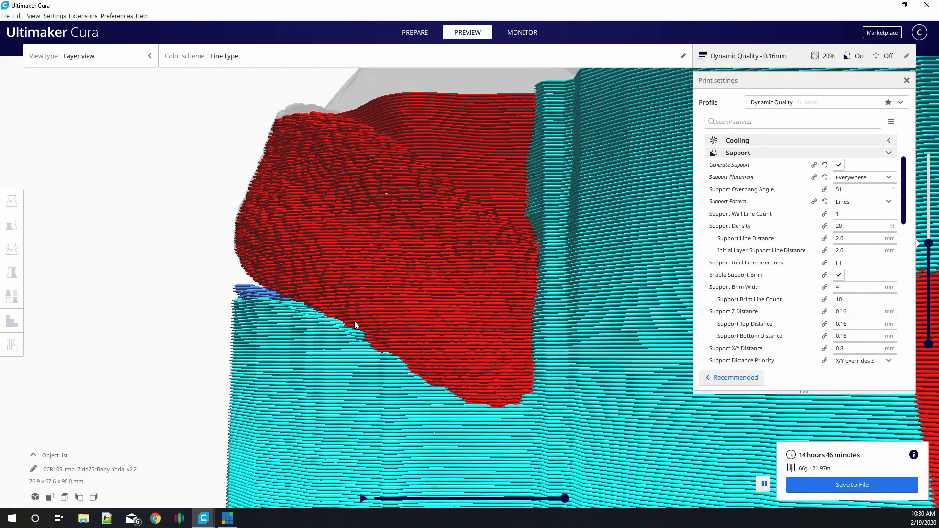
{"action": "right_click_drag", "start_coordinate": [242, 376], "coordinate": [362, 395]}
{"action": "scroll", "coordinate": [412, 362], "scroll_direction": "down", "scroll_amount": 10}
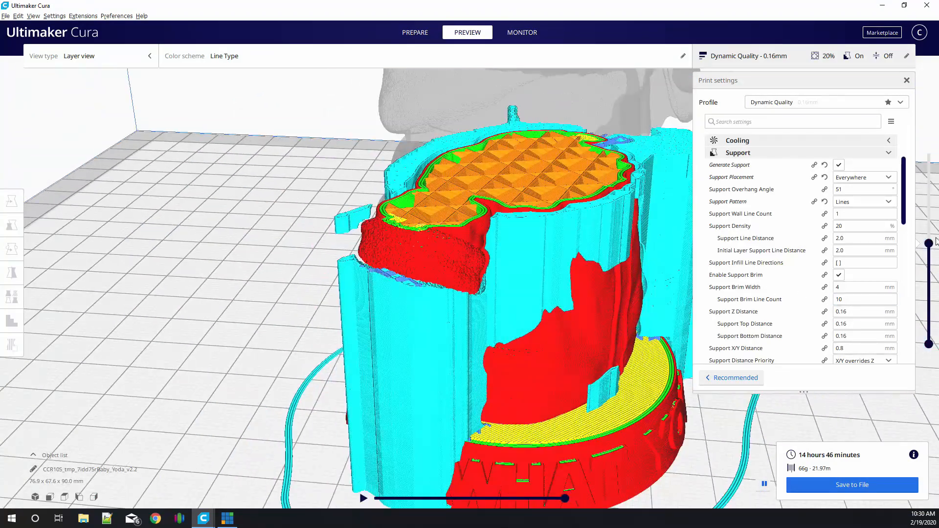
Raise the layer preview to the top layer and examine the supports beneath the ears, robe and raised arm from both sides.
{"action": "left_click_drag", "start_coordinate": [930, 243], "coordinate": [882, 153]}
{"action": "scroll", "coordinate": [447, 207], "scroll_direction": "down", "scroll_amount": 4}
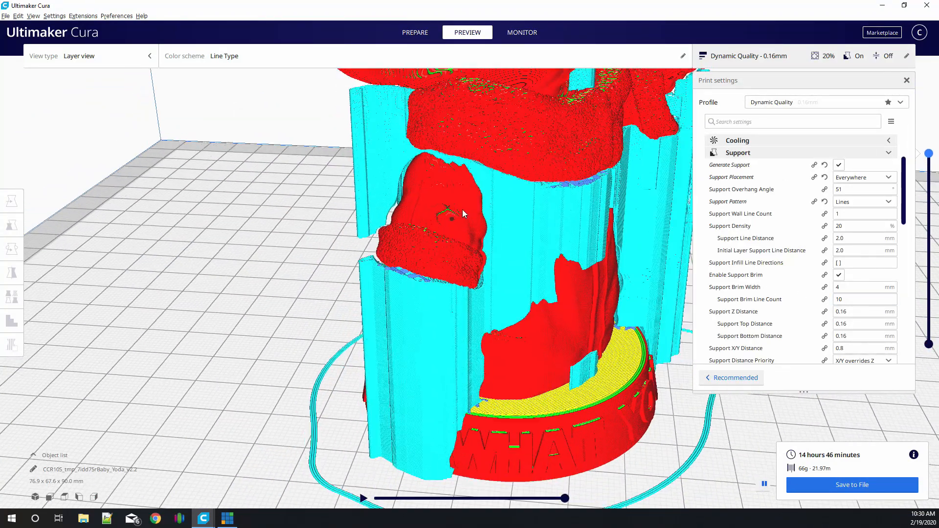
{"action": "right_click_drag", "start_coordinate": [562, 225], "coordinate": [533, 223]}
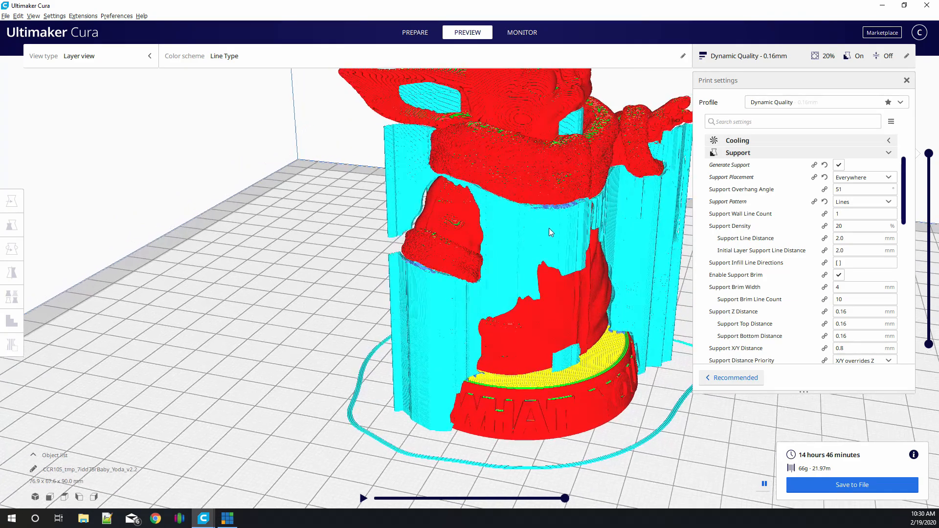
{"action": "scroll", "coordinate": [547, 226], "scroll_direction": "up", "scroll_amount": 4}
{"action": "scroll", "coordinate": [551, 229], "scroll_direction": "down", "scroll_amount": 6}
{"action": "left_click", "coordinate": [569, 217]}
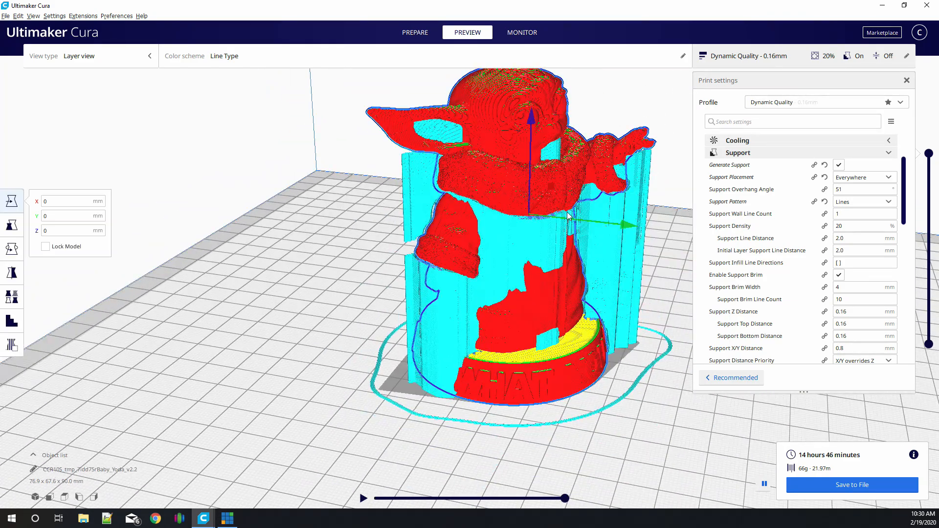
{"action": "middle_click_drag", "start_coordinate": [569, 216], "coordinate": [508, 261]}
{"action": "scroll", "coordinate": [585, 267], "scroll_direction": "up", "scroll_amount": 3}
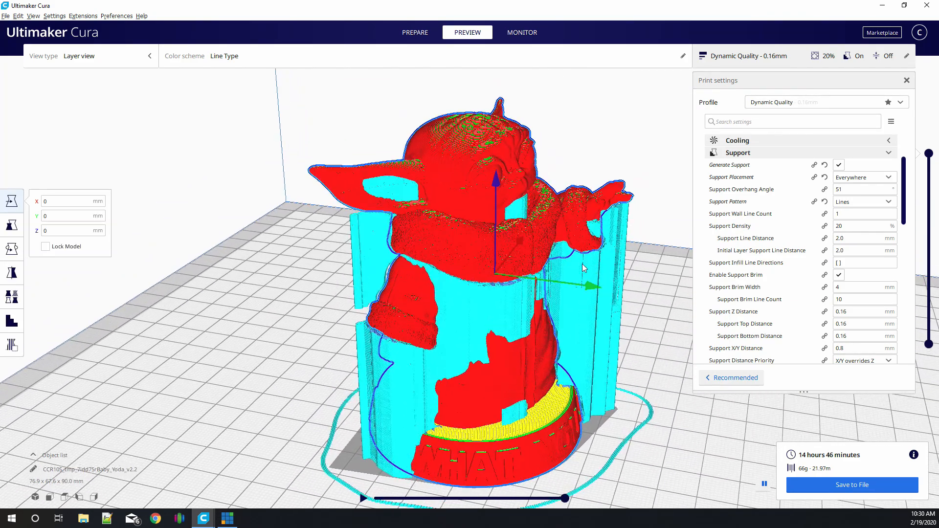
{"action": "scroll", "coordinate": [587, 265], "scroll_direction": "up", "scroll_amount": 1}
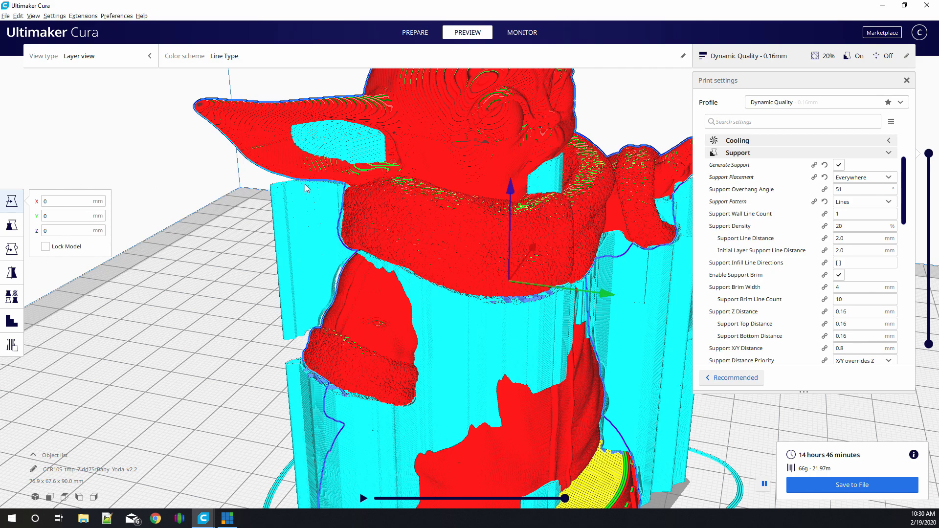
{"action": "right_click_drag", "start_coordinate": [547, 337], "coordinate": [623, 263]}
{"action": "right_click_drag", "start_coordinate": [559, 326], "coordinate": [458, 365]}
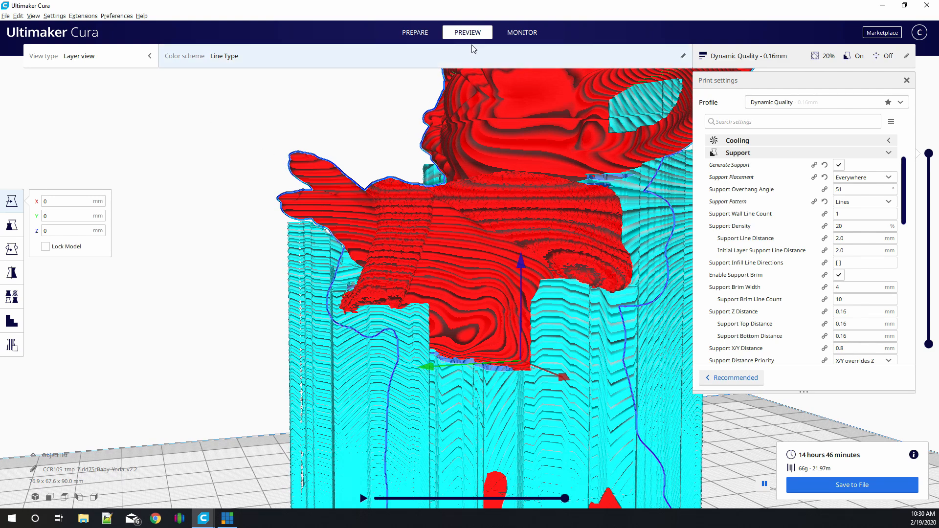
Switch the preview color scheme to Material Color, restore Line Type and view the figurine's face and raised hand.
{"action": "left_click", "coordinate": [222, 65]}
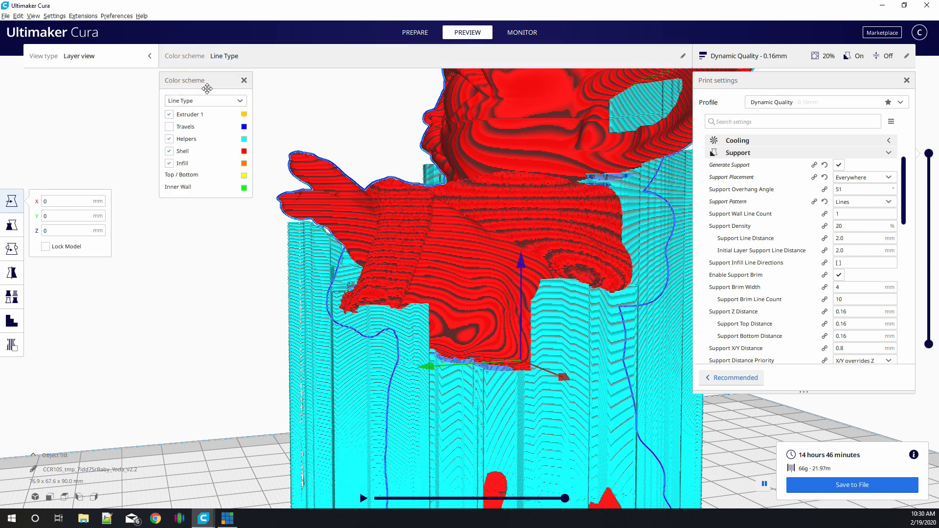
{"action": "left_click", "coordinate": [222, 102]}
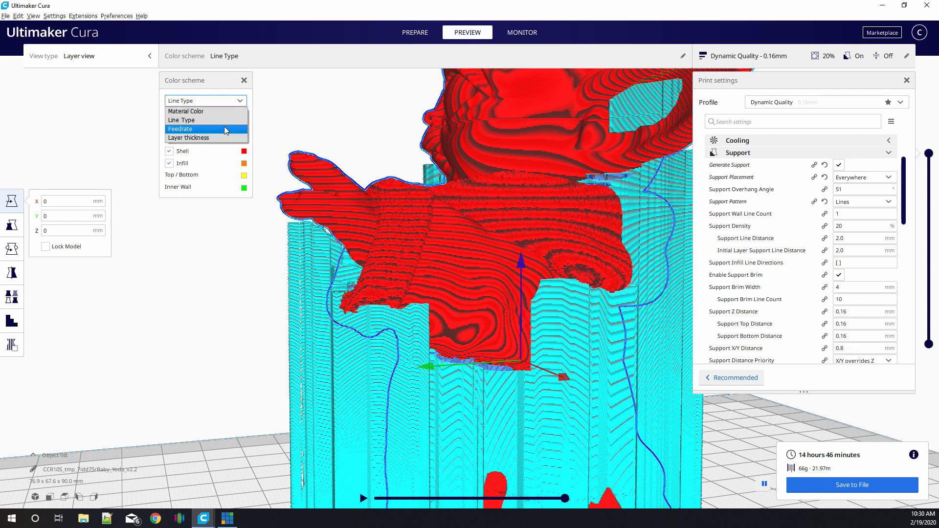
{"action": "left_click", "coordinate": [219, 112]}
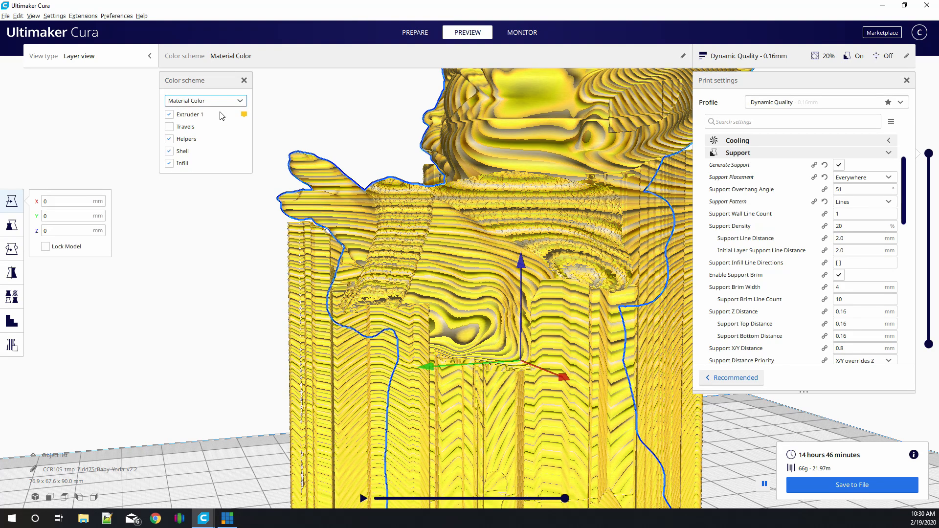
{"action": "left_click", "coordinate": [221, 104]}
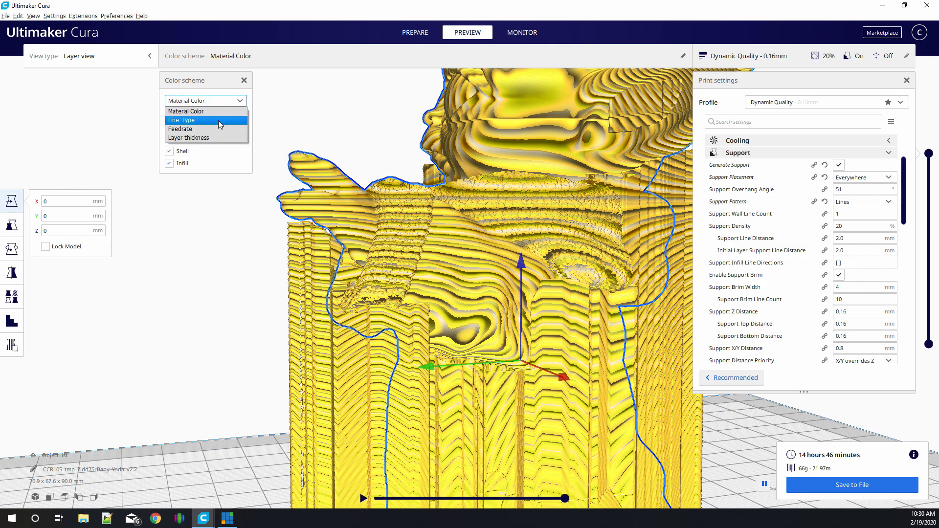
{"action": "left_click", "coordinate": [218, 120]}
{"action": "right_click_drag", "start_coordinate": [501, 193], "coordinate": [478, 222]}
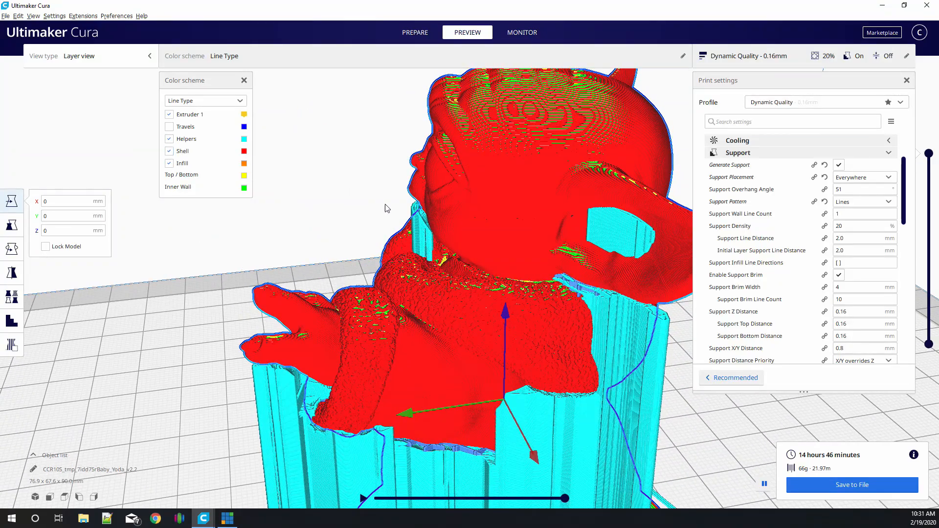
{"action": "right_click_drag", "start_coordinate": [436, 198], "coordinate": [534, 209]}
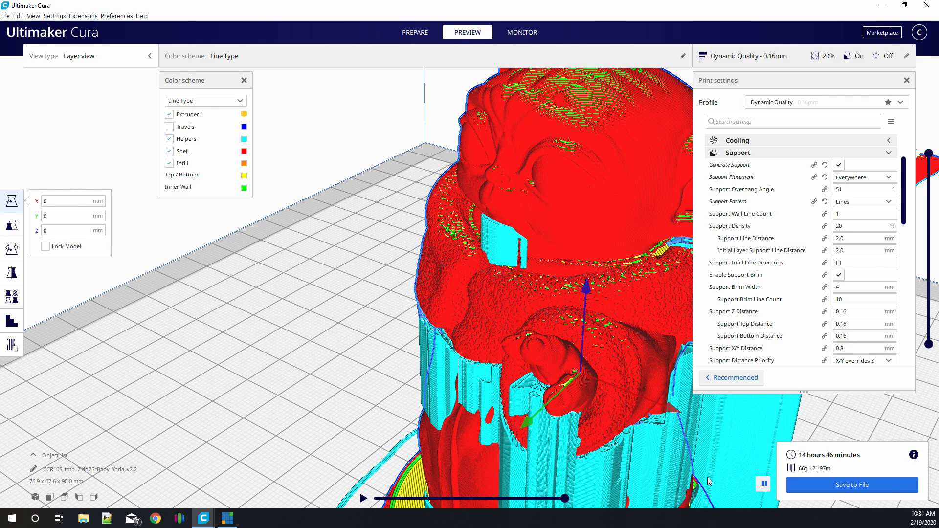
Set the support pattern to Zig Zag and deselect the figurine.
{"action": "left_click", "coordinate": [876, 205]}
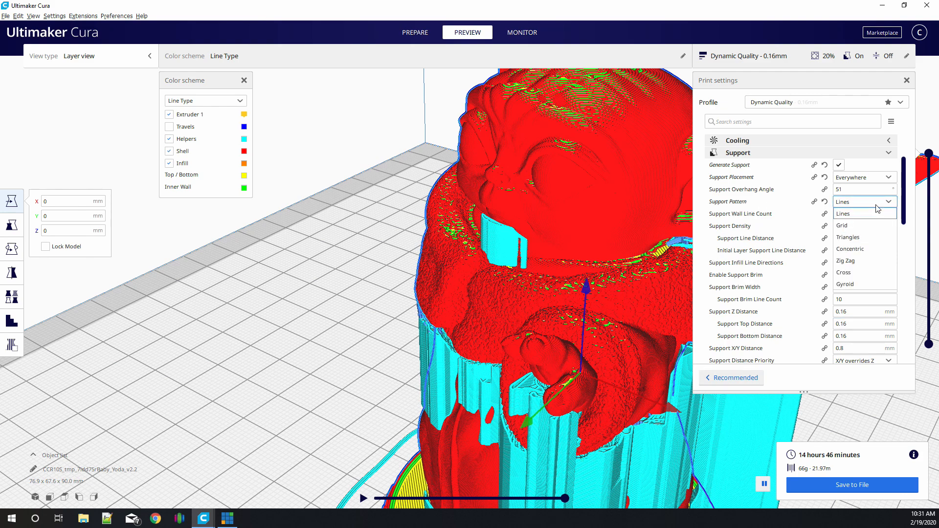
{"action": "left_click", "coordinate": [861, 261]}
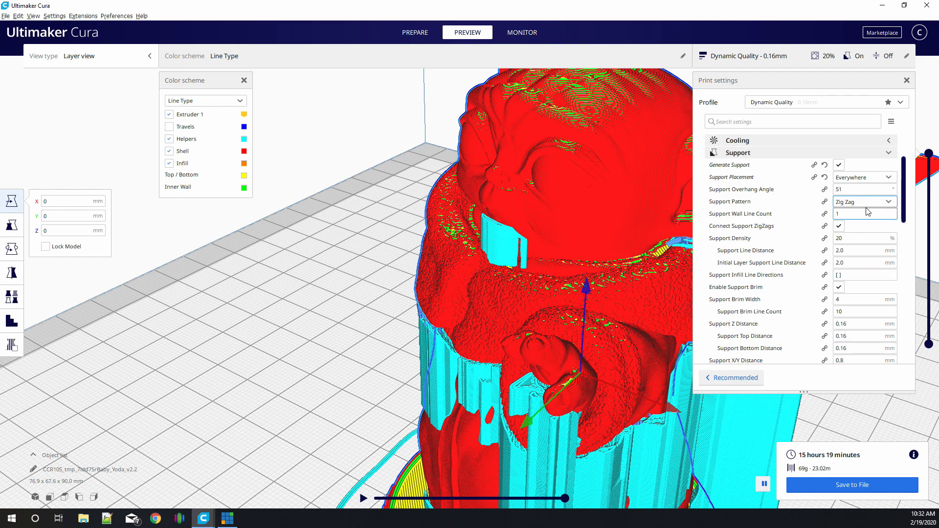
{"action": "left_click", "coordinate": [869, 202]}
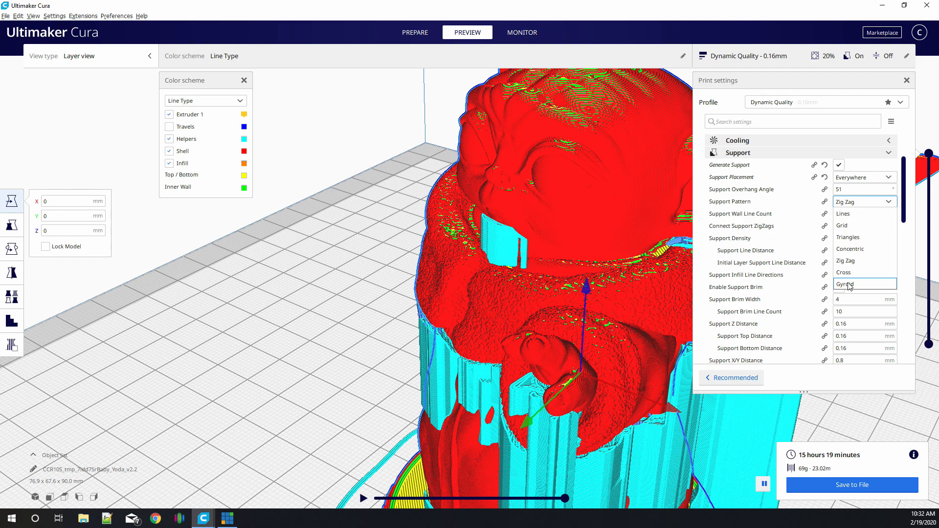
{"action": "left_click", "coordinate": [860, 206]}
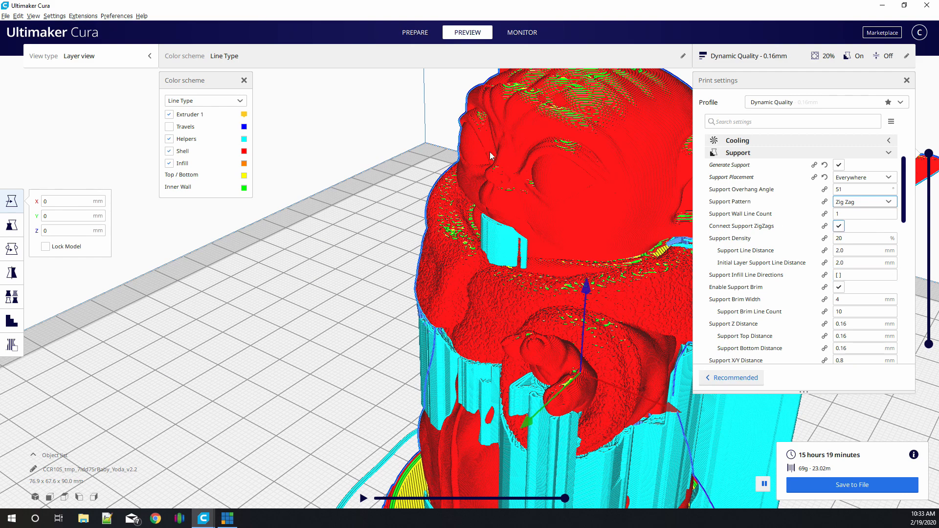
{"action": "left_click", "coordinate": [351, 180]}
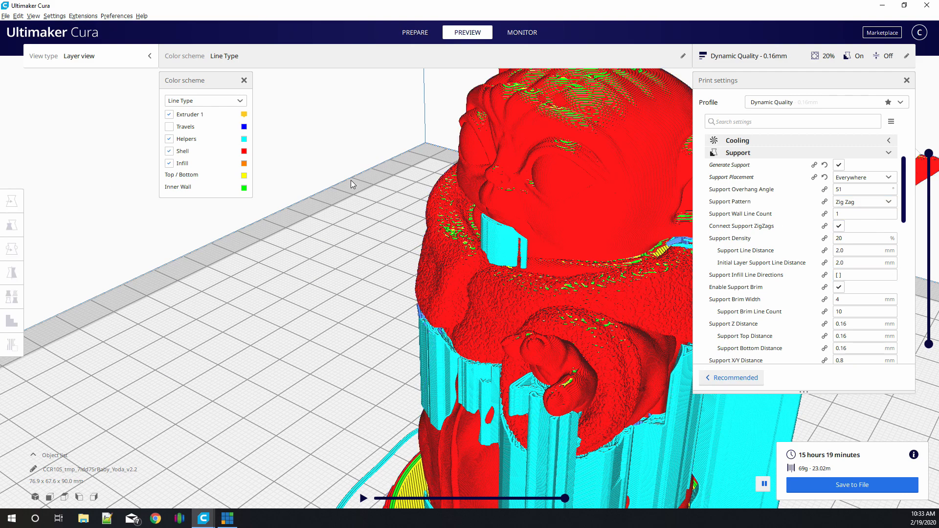
Hide the print settings and lower the layer preview to layer 336 to view the support cross-section from above.
{"action": "left_click", "coordinate": [801, 61]}
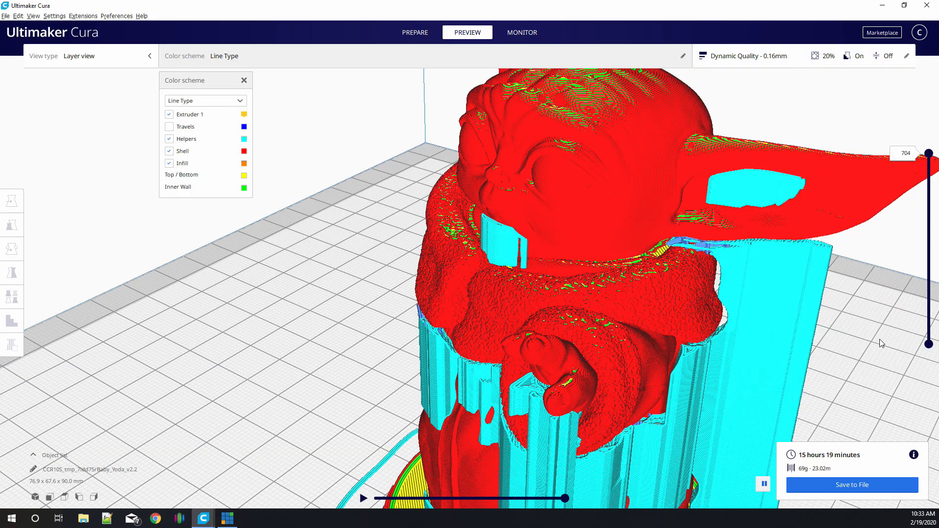
{"action": "scroll", "coordinate": [750, 294], "scroll_direction": "up", "scroll_amount": 5}
{"action": "right_click_drag", "start_coordinate": [712, 274], "coordinate": [887, 323]}
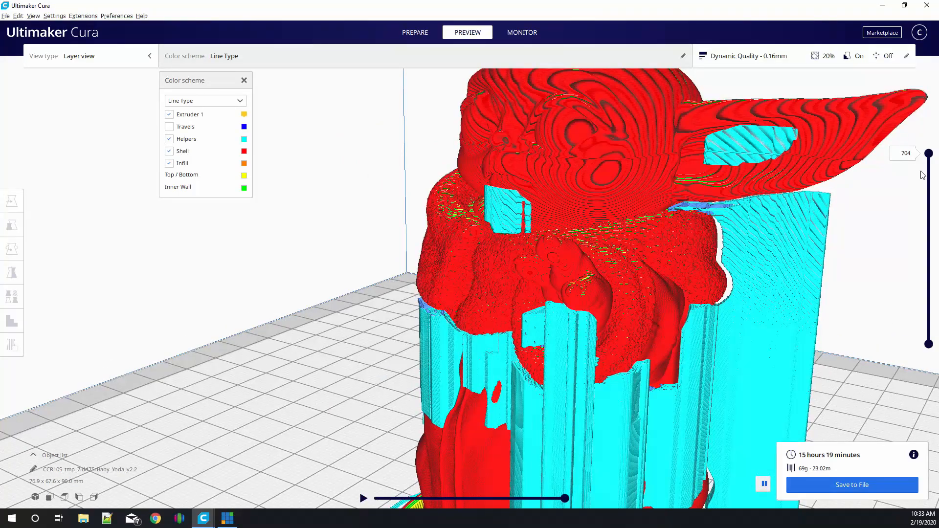
{"action": "left_click_drag", "start_coordinate": [930, 154], "coordinate": [930, 246]}
{"action": "right_click_drag", "start_coordinate": [489, 343], "coordinate": [559, 375]}
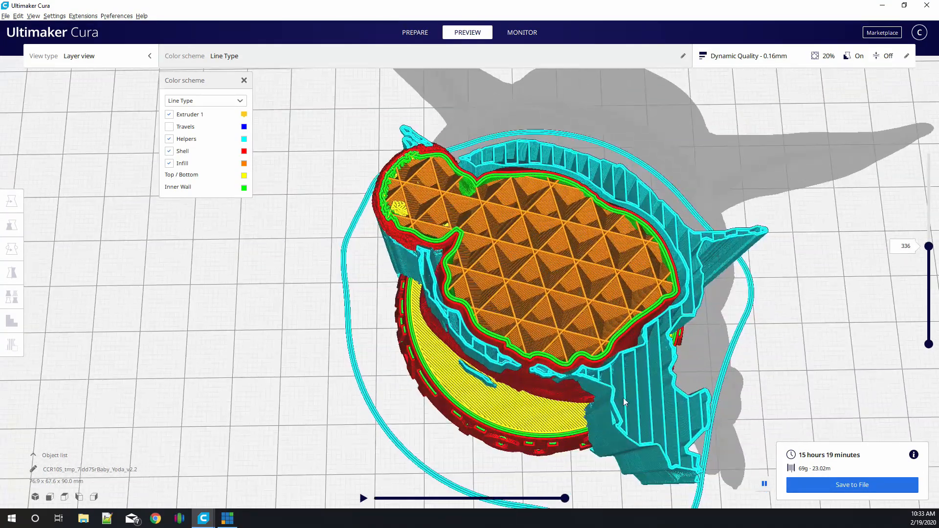
Examine the zigzag support lines along the body's edge above the round base up close.
{"action": "scroll", "coordinate": [626, 411], "scroll_direction": "up", "scroll_amount": 6}
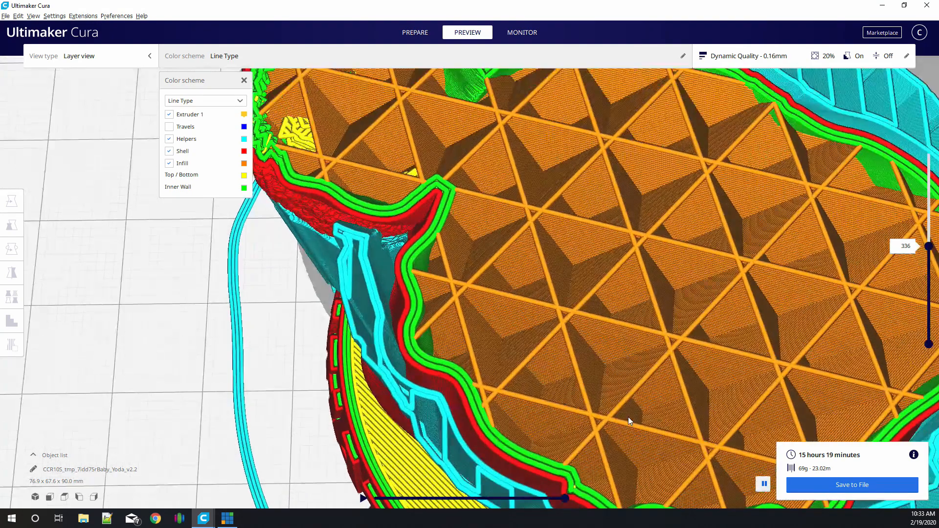
{"action": "scroll", "coordinate": [628, 418], "scroll_direction": "up", "scroll_amount": 2}
{"action": "scroll", "coordinate": [627, 418], "scroll_direction": "down", "scroll_amount": 2}
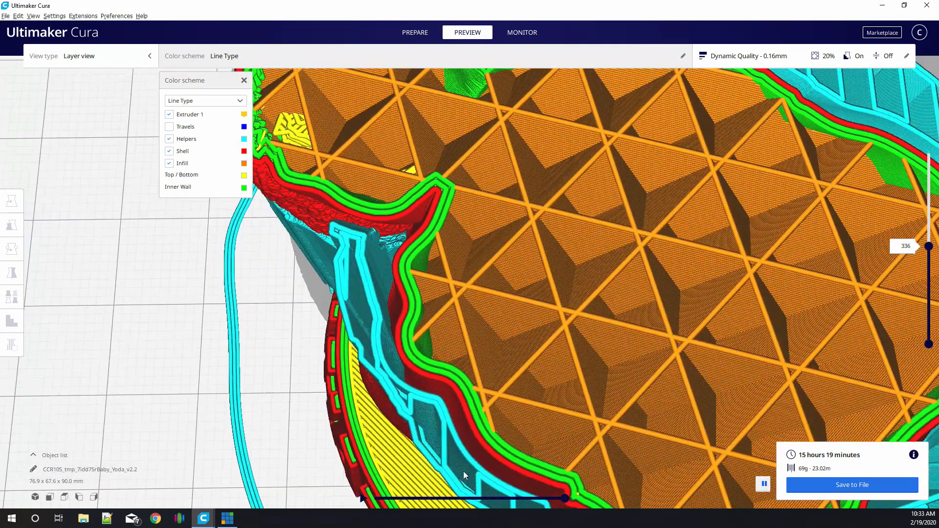
{"action": "right_click", "coordinate": [515, 392]}
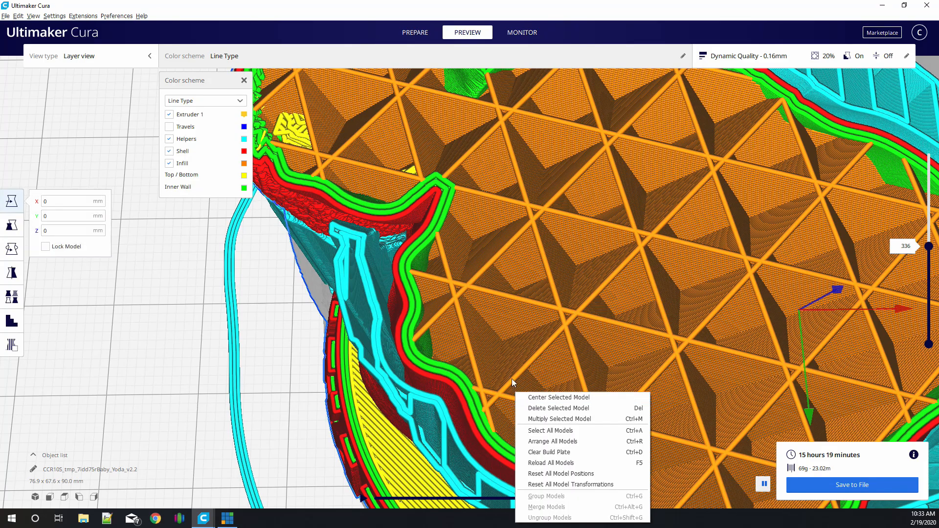
{"action": "left_click", "coordinate": [512, 379]}
{"action": "right_click_drag", "start_coordinate": [498, 231], "coordinate": [495, 282]}
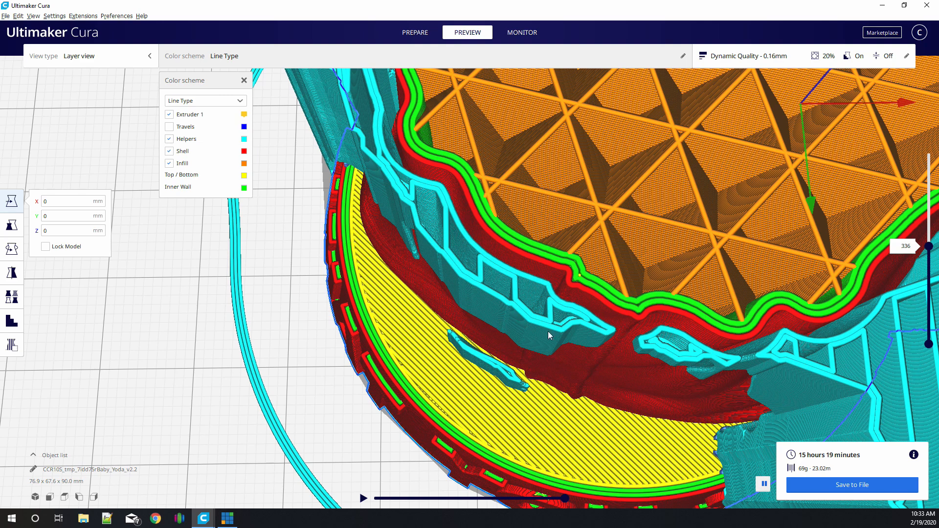
{"action": "scroll", "coordinate": [682, 226], "scroll_direction": "down", "scroll_amount": 5}
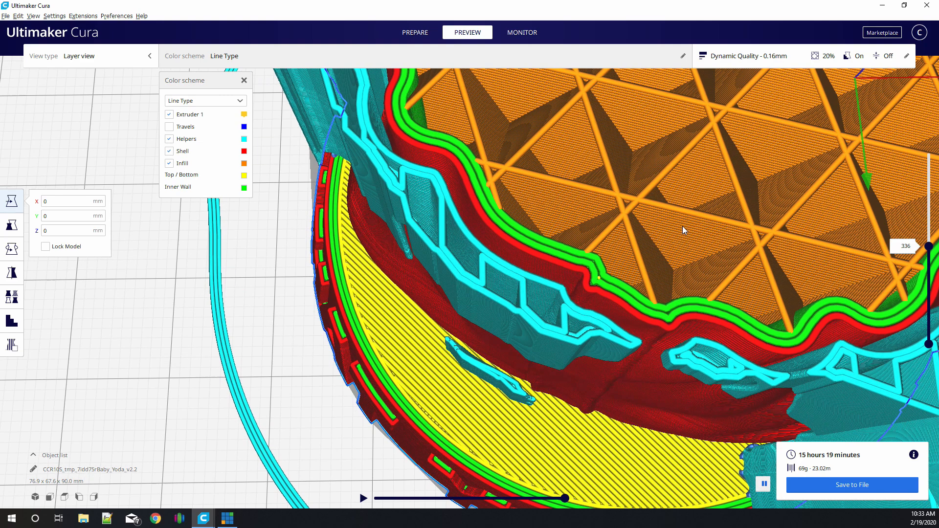
{"action": "right_click_drag", "start_coordinate": [683, 226], "coordinate": [508, 171]}
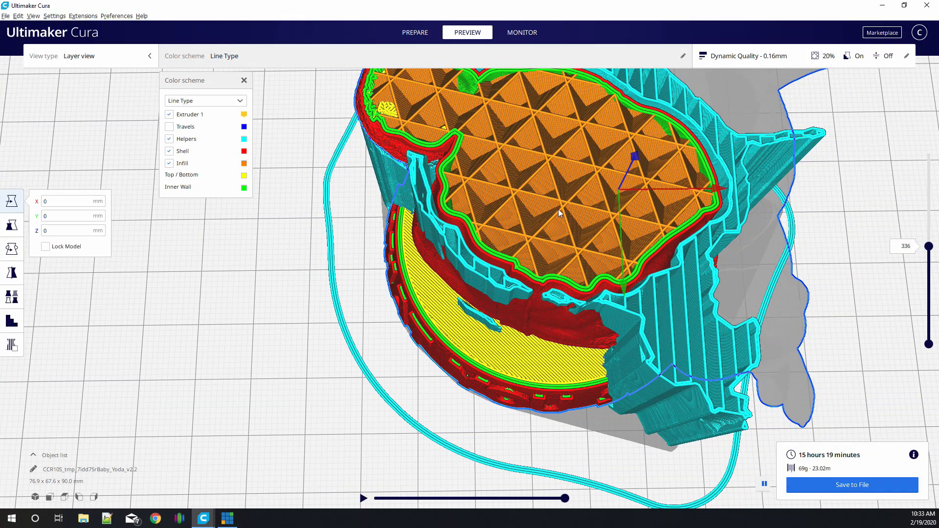
Reopen the print settings and check the infill options, including infill density and pattern.
{"action": "left_click", "coordinate": [774, 58]}
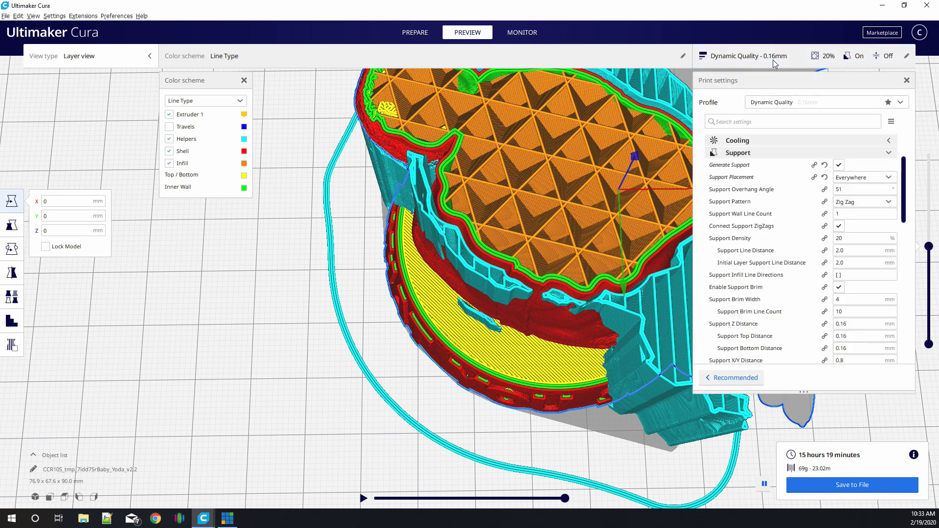
{"action": "left_click", "coordinate": [891, 153]}
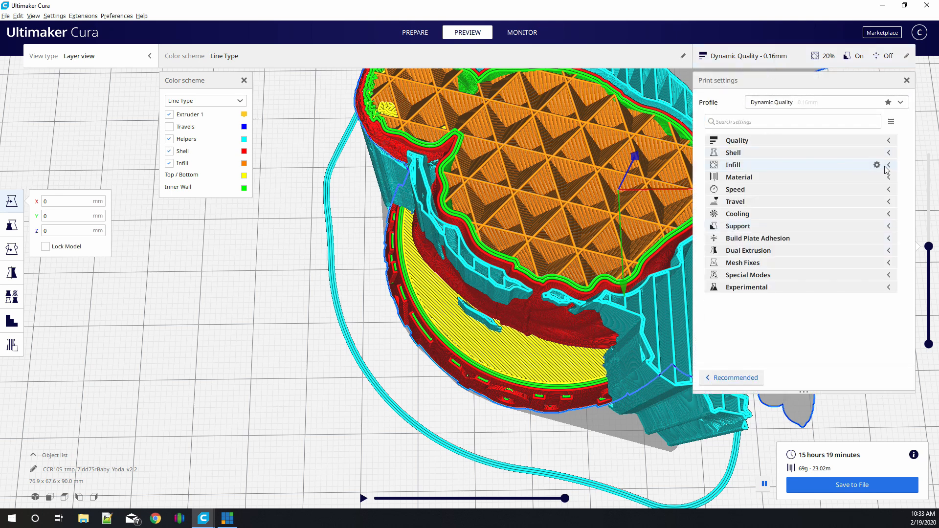
{"action": "left_click", "coordinate": [890, 167]}
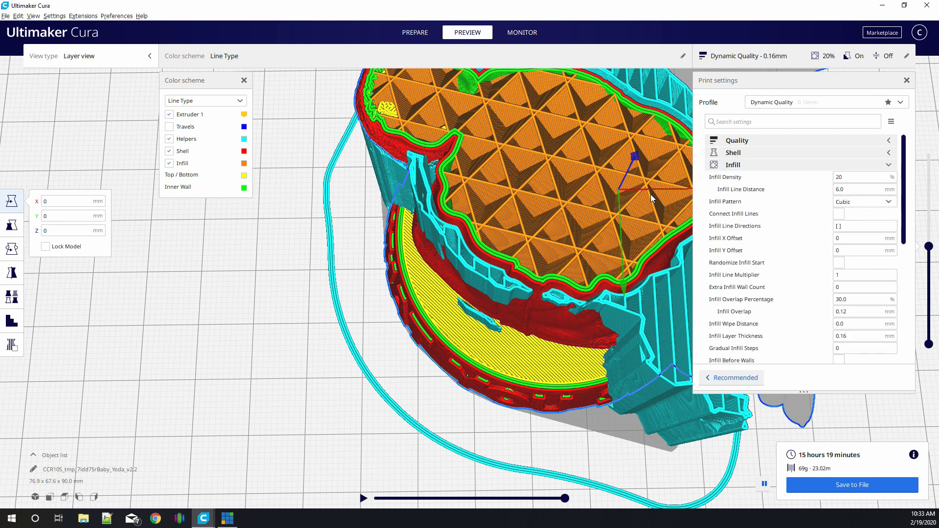
{"action": "left_click", "coordinate": [889, 165]}
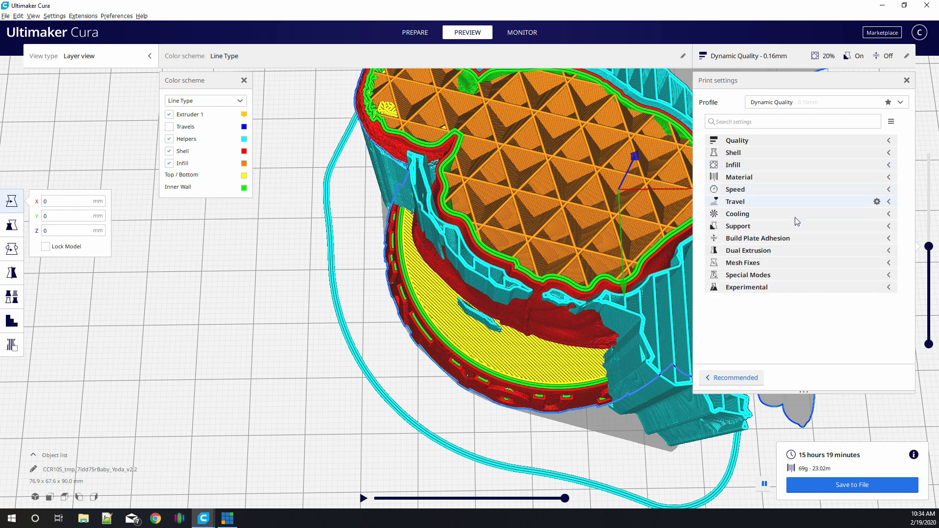
Set the support density to 40 % in the support settings.
{"action": "left_click", "coordinate": [890, 230]}
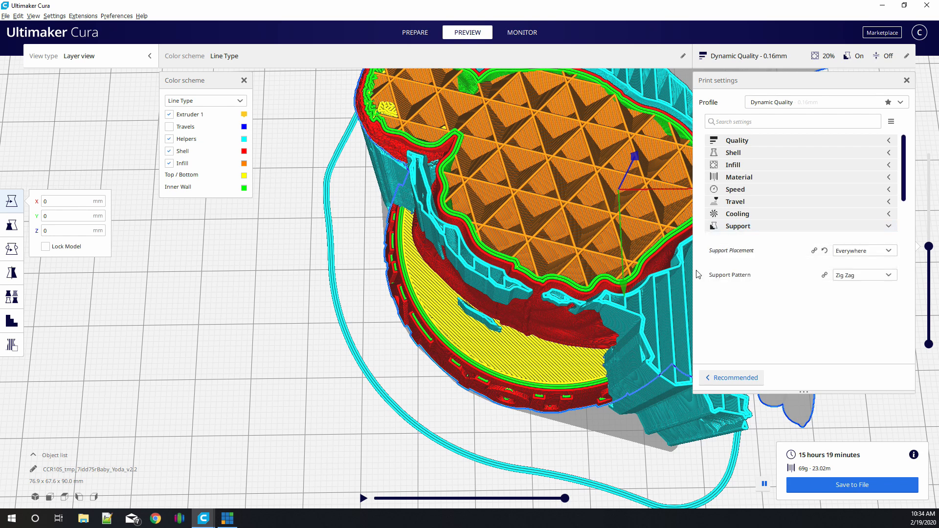
{"action": "mouse_move", "coordinate": [706, 273]}
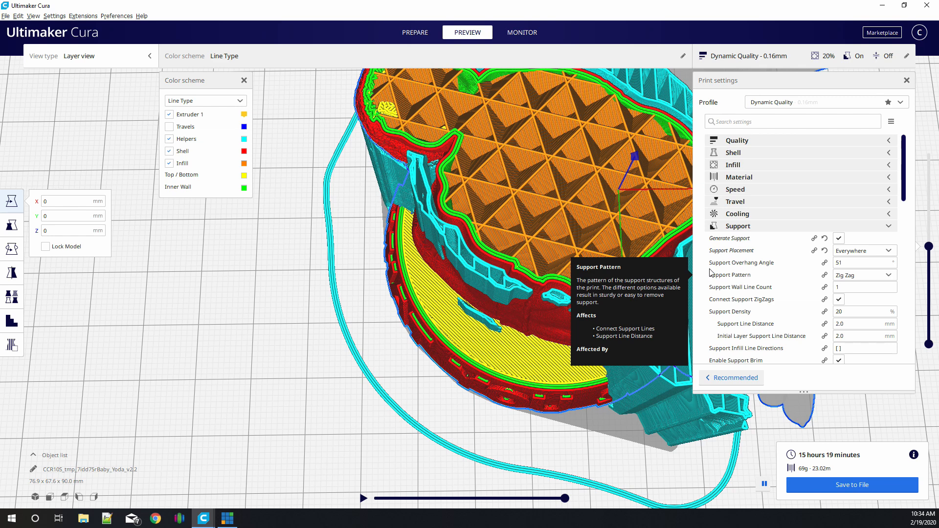
{"action": "left_click", "coordinate": [837, 313]}
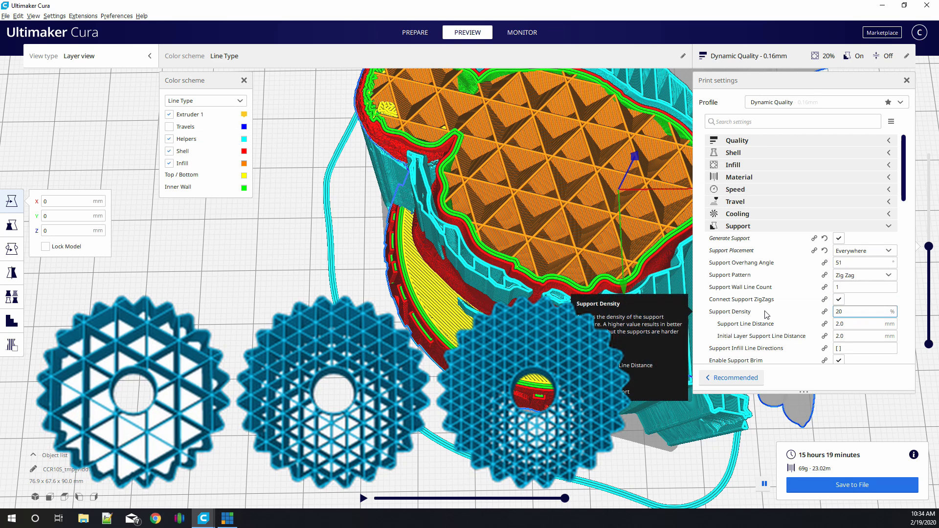
{"action": "mouse_move", "coordinate": [855, 314]}
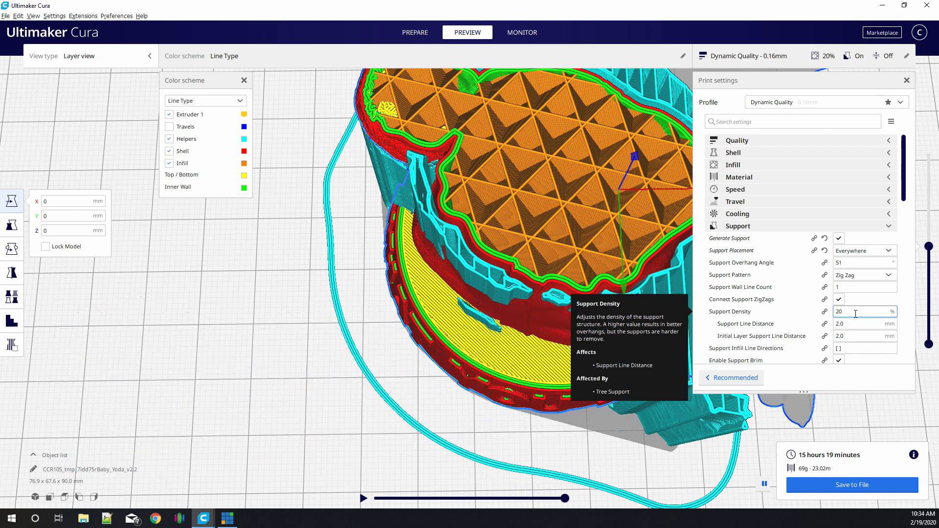
{"action": "double_click", "coordinate": [837, 313]}
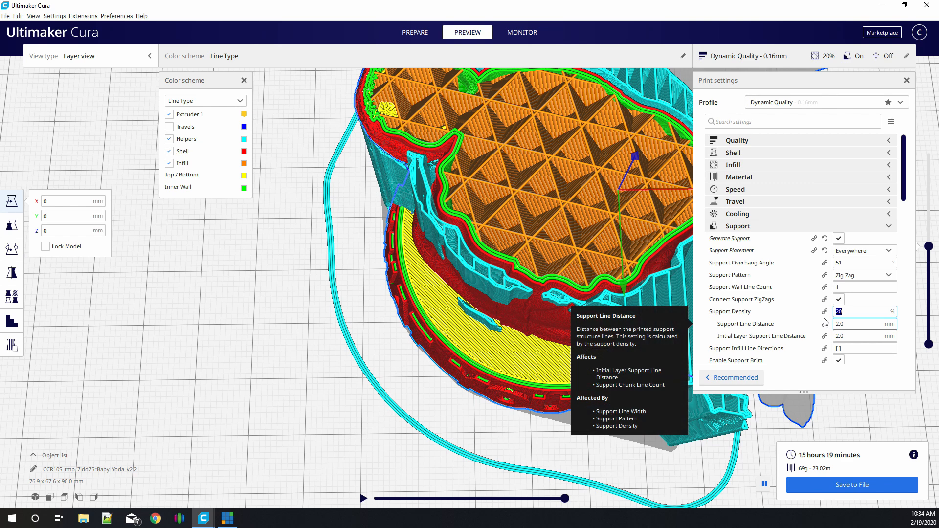
{"action": "type", "text": "40"}
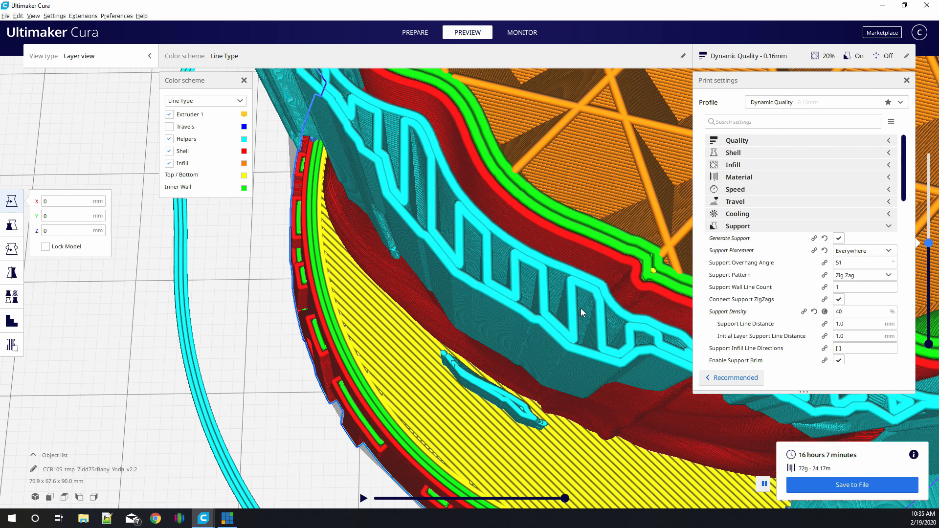
Set the support density to 20 %, review the support Z distance settings and refresh the layer preview slightly higher.
{"action": "left_click", "coordinate": [866, 311]}
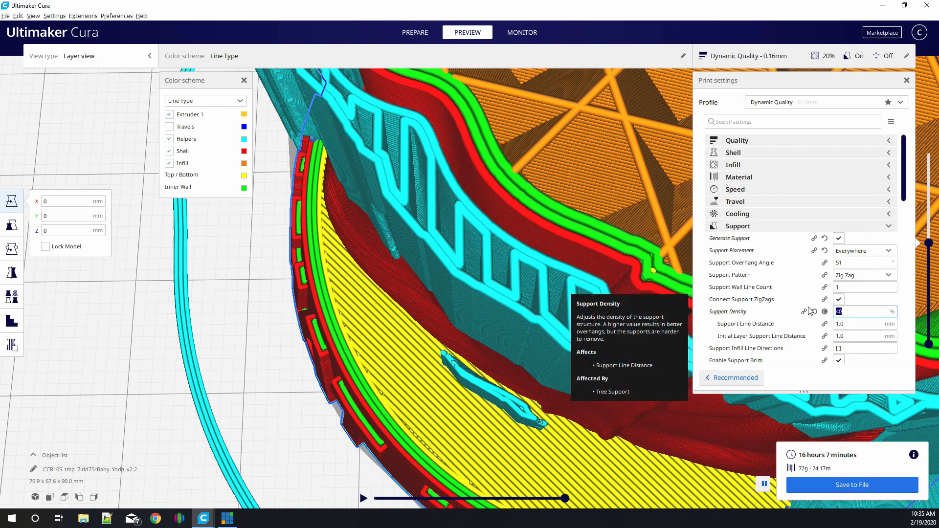
{"action": "type", "text": "20"}
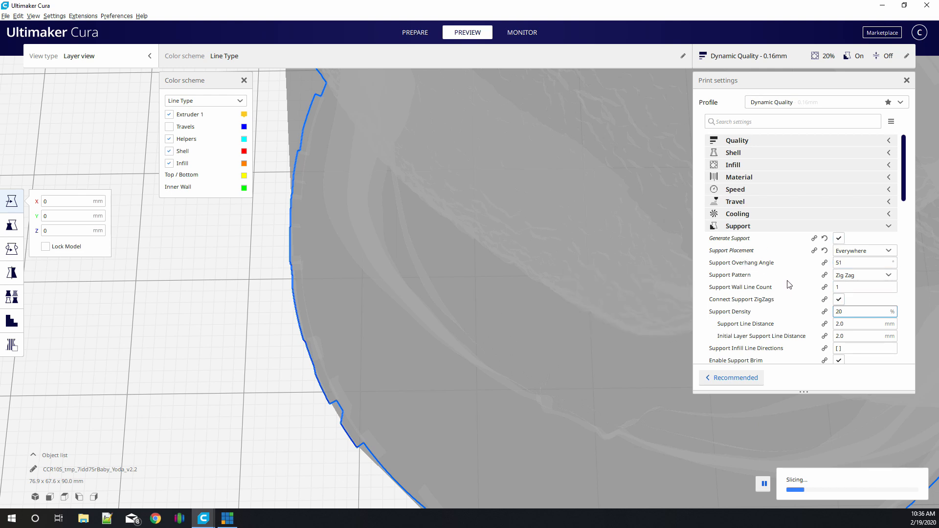
{"action": "scroll", "coordinate": [789, 283], "scroll_direction": "down", "scroll_amount": 2}
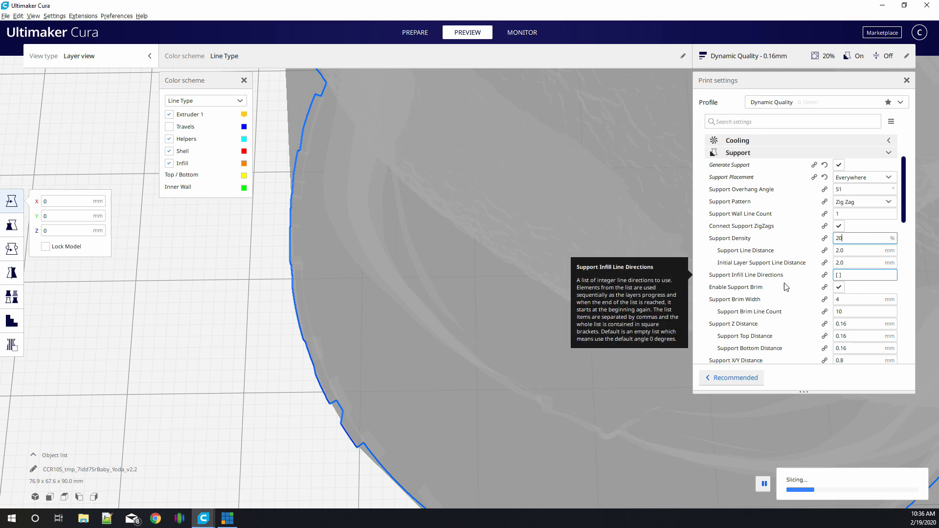
{"action": "mouse_move", "coordinate": [719, 328]}
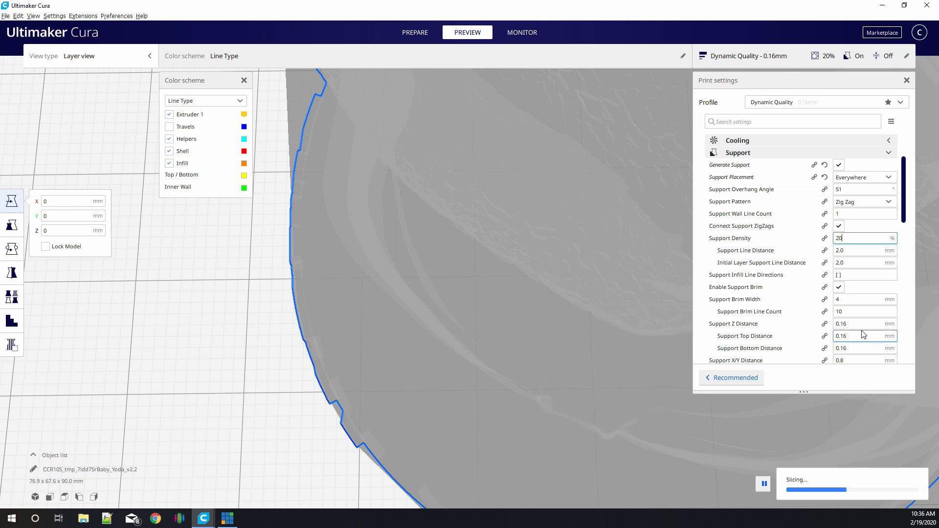
{"action": "mouse_move", "coordinate": [877, 326]}
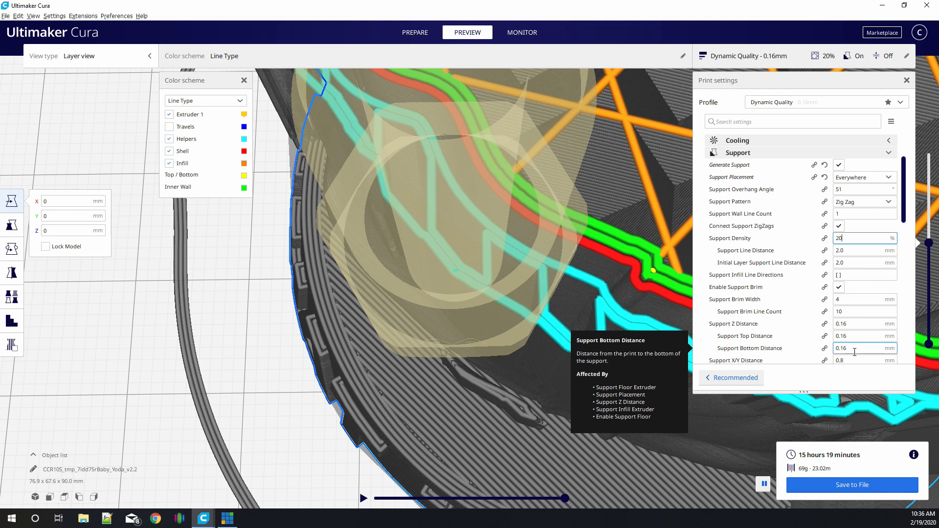
{"action": "left_click", "coordinate": [928, 243]}
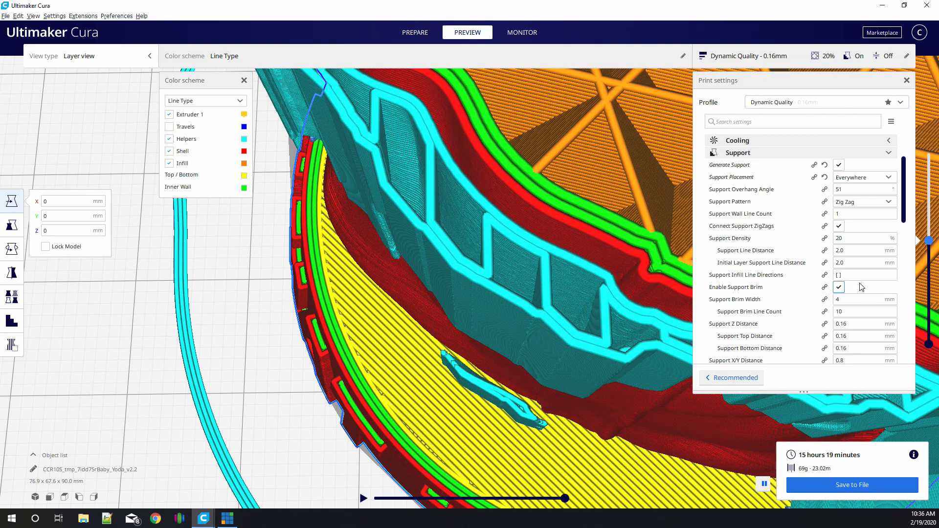
Set the support distance priority to Z overrides X/Y.
{"action": "mouse_move", "coordinate": [862, 287]}
{"action": "scroll", "coordinate": [778, 342], "scroll_direction": "down", "scroll_amount": 3}
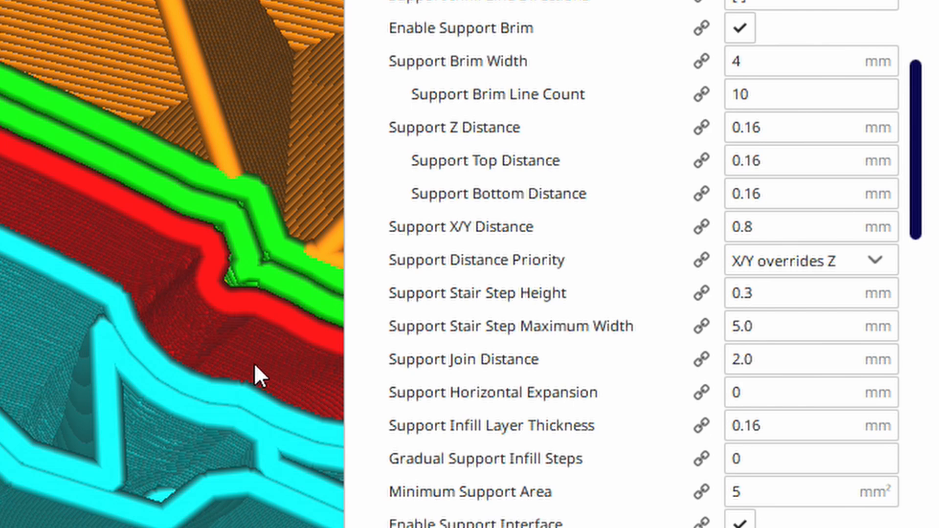
{"action": "mouse_move", "coordinate": [451, 263]}
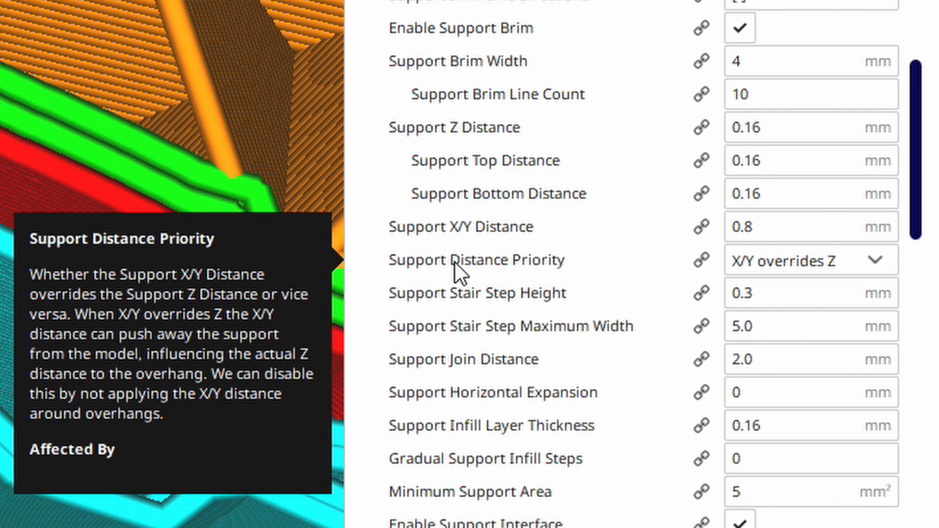
{"action": "left_click", "coordinate": [798, 269]}
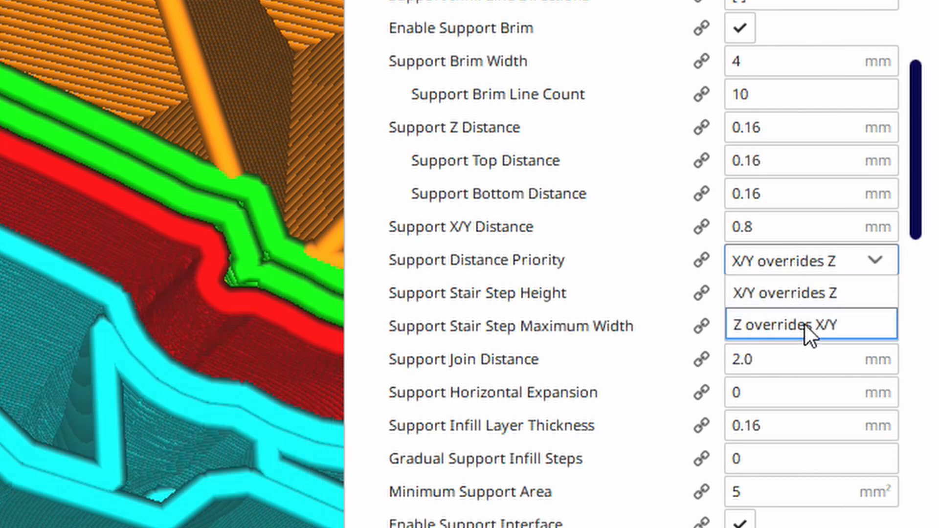
{"action": "left_click", "coordinate": [805, 324]}
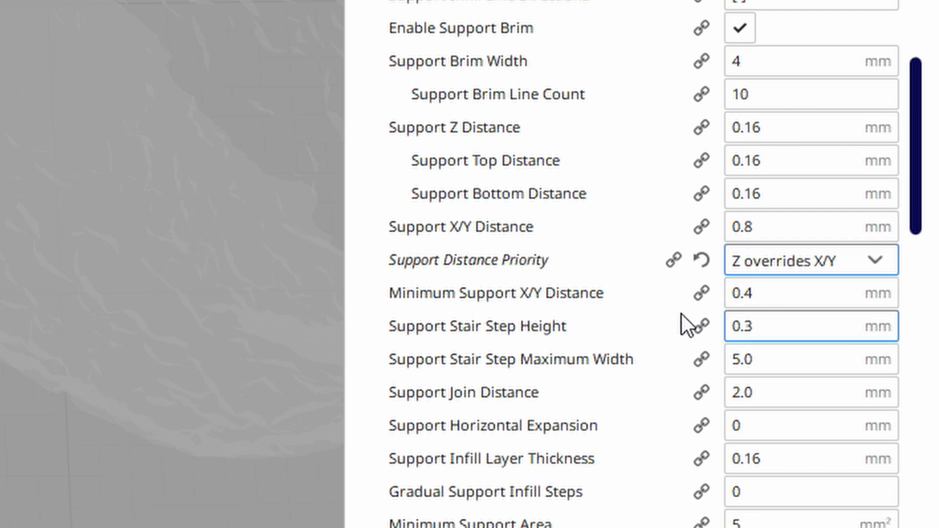
{"action": "mouse_move", "coordinate": [745, 303]}
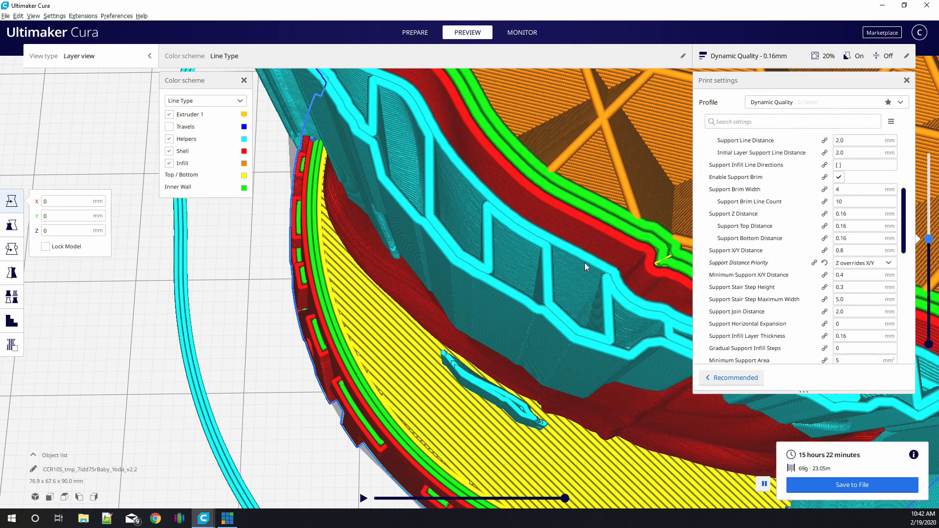
Hide the print settings and raise the layer preview to layer 526 to view the body's supports from the side.
{"action": "scroll", "coordinate": [492, 230], "scroll_direction": "down", "scroll_amount": 10}
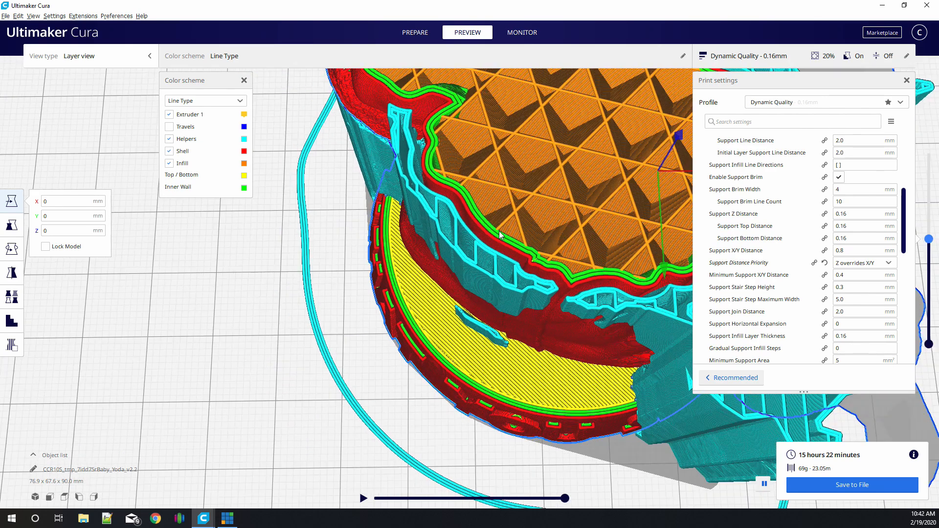
{"action": "right_click_drag", "start_coordinate": [497, 224], "coordinate": [501, 167]}
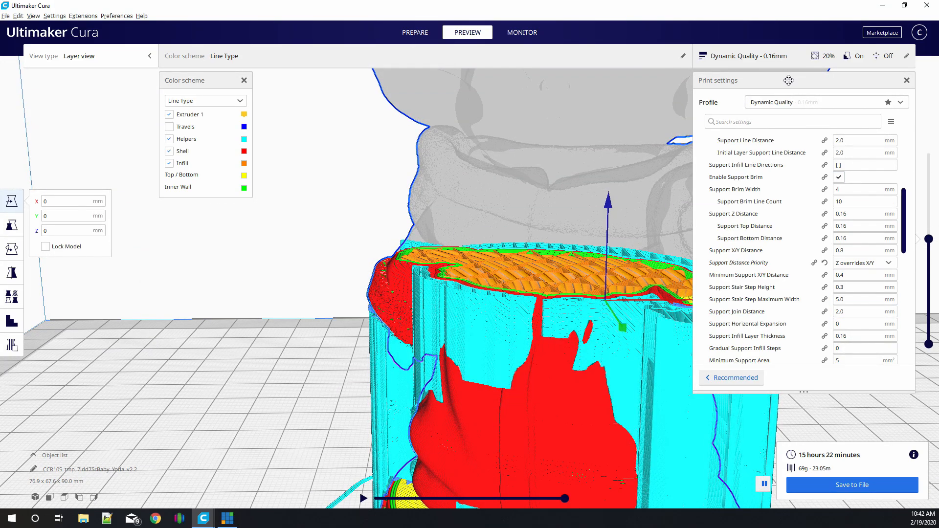
{"action": "left_click", "coordinate": [907, 81]}
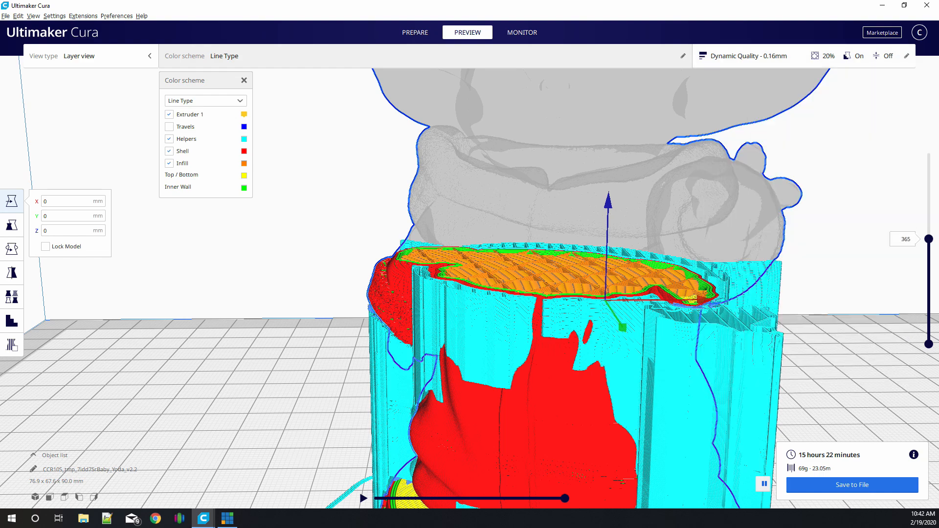
{"action": "left_click_drag", "start_coordinate": [929, 239], "coordinate": [927, 196]}
Examine the supports beneath the figurine's arm, hand and fingers up close from several angles.
{"action": "scroll", "coordinate": [789, 234], "scroll_direction": "up", "scroll_amount": 5}
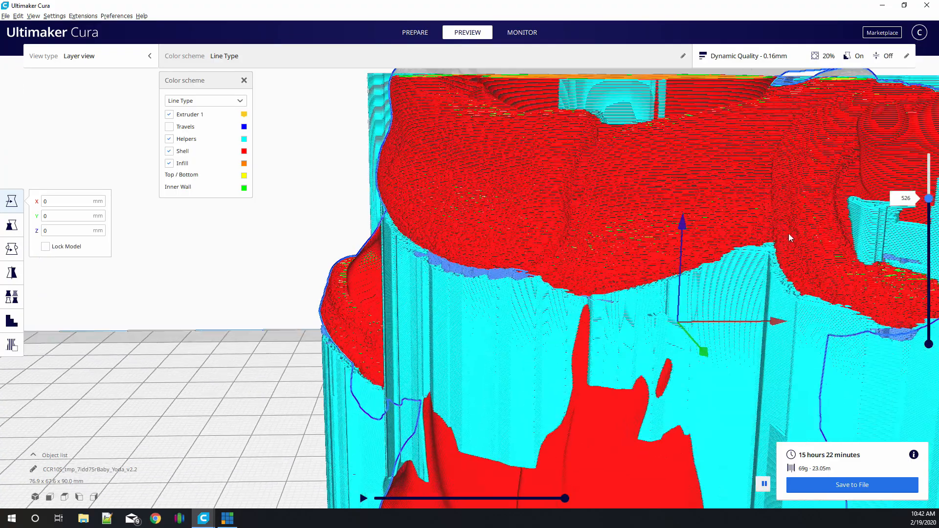
{"action": "right_click_drag", "start_coordinate": [876, 267], "coordinate": [852, 223]}
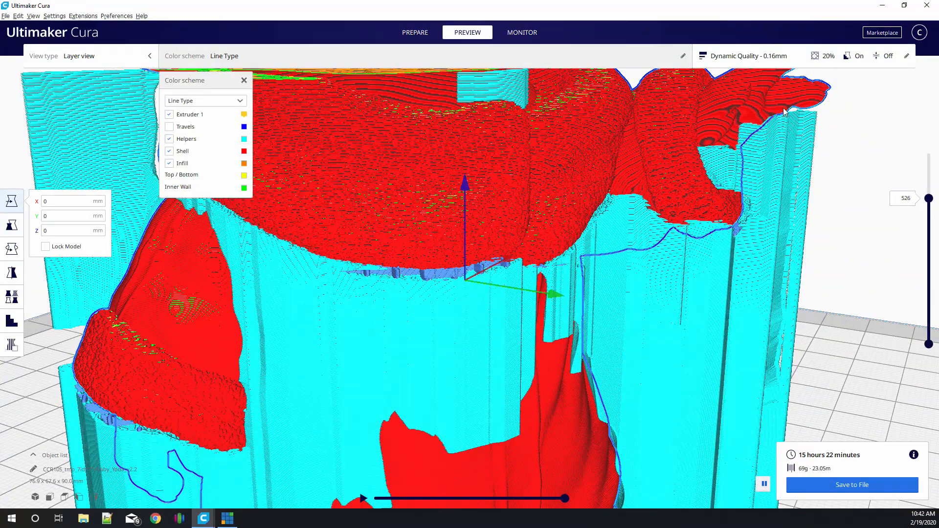
{"action": "scroll", "coordinate": [806, 114], "scroll_direction": "up", "scroll_amount": 3}
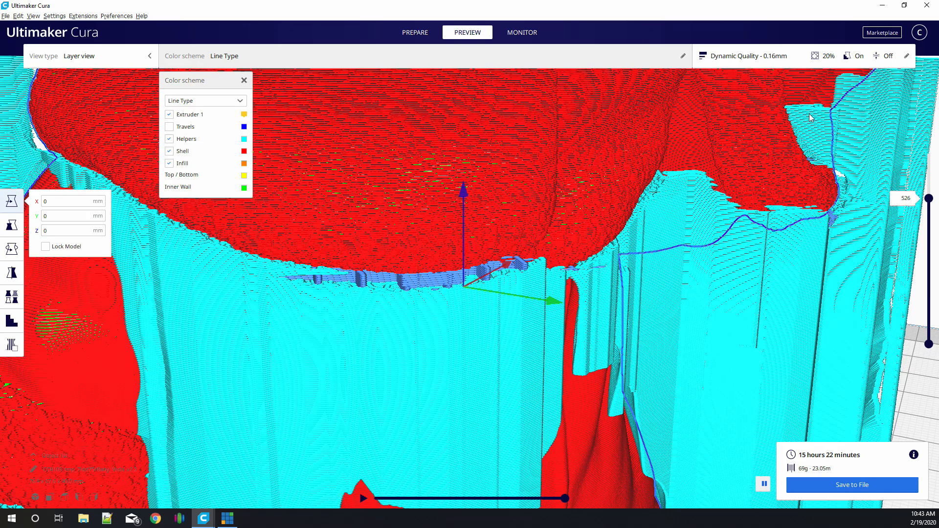
{"action": "middle_click_drag", "start_coordinate": [835, 111], "coordinate": [710, 160]}
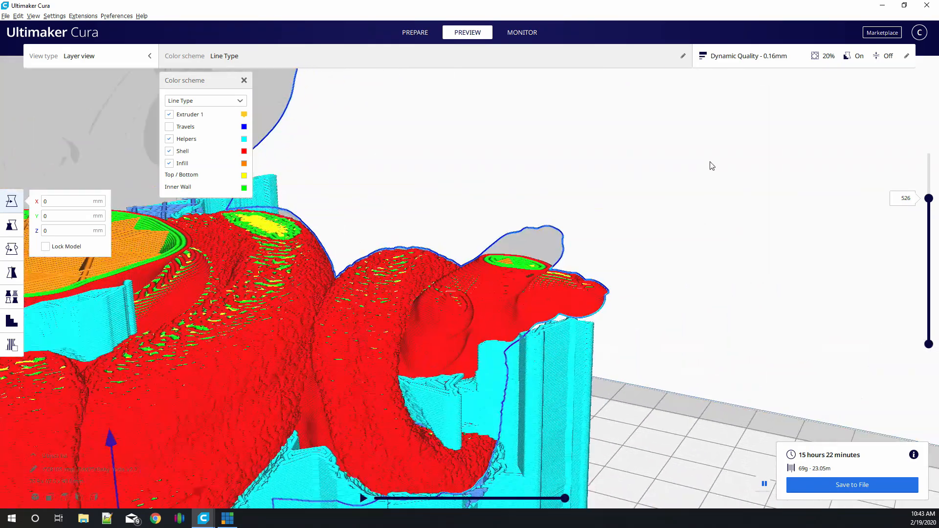
{"action": "scroll", "coordinate": [600, 349], "scroll_direction": "up", "scroll_amount": 4}
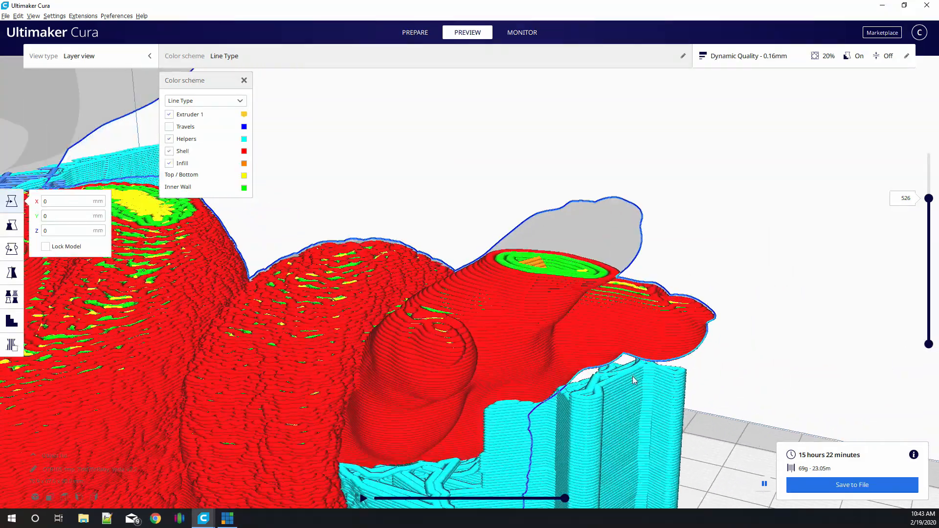
{"action": "right_click_drag", "start_coordinate": [632, 380], "coordinate": [585, 422]}
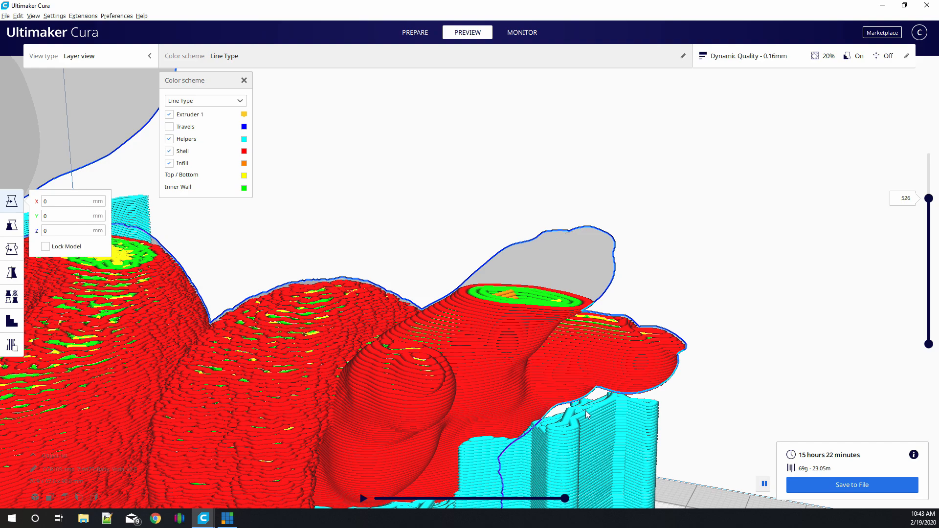
{"action": "right_click_drag", "start_coordinate": [577, 305], "coordinate": [663, 340]}
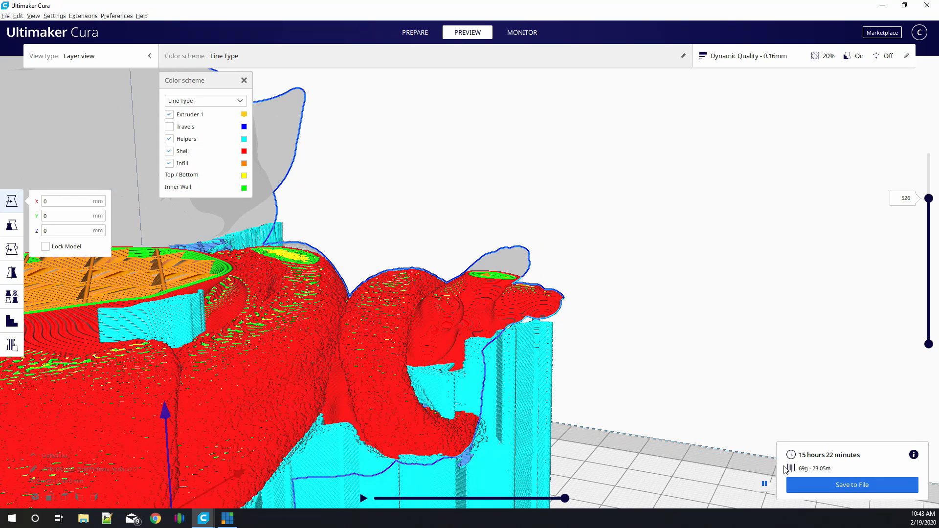
{"action": "scroll", "coordinate": [550, 367], "scroll_direction": "down", "scroll_amount": 3}
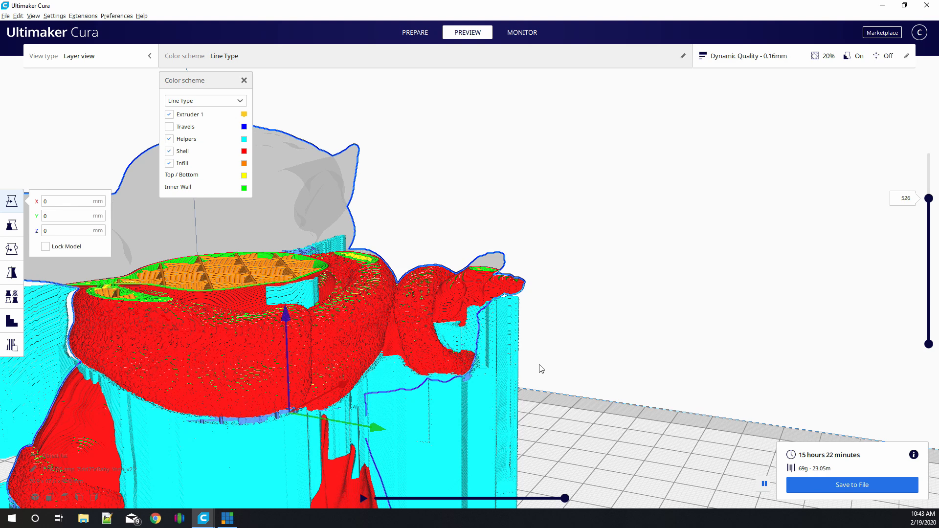
Reopen the print settings and search for "horizo" to find the horizontal expansion options.
{"action": "left_click", "coordinate": [789, 62]}
{"action": "left_click", "coordinate": [767, 121]}
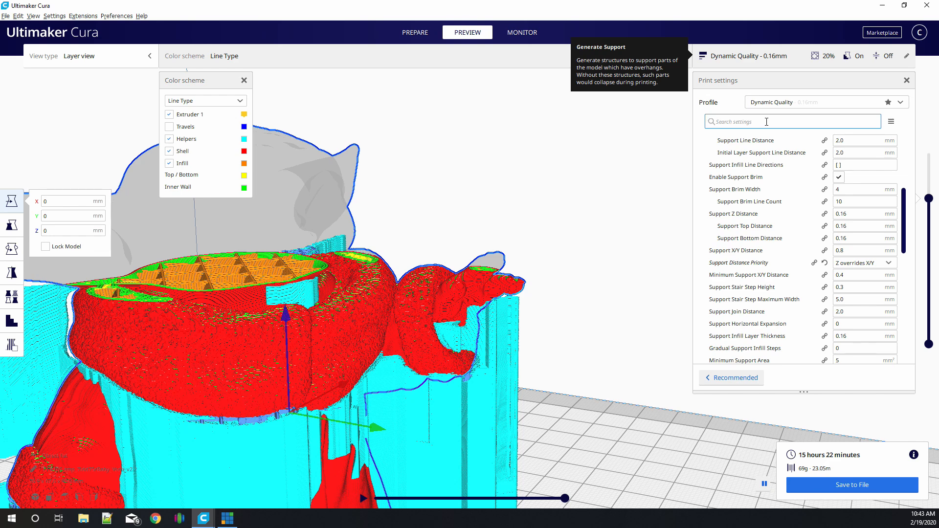
{"action": "type", "text": "h"}
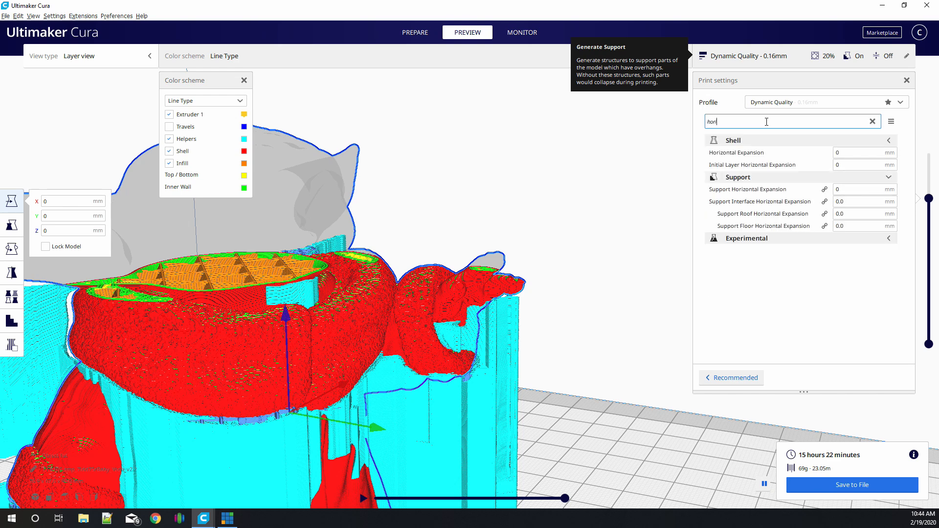
{"action": "type", "text": "orizo"}
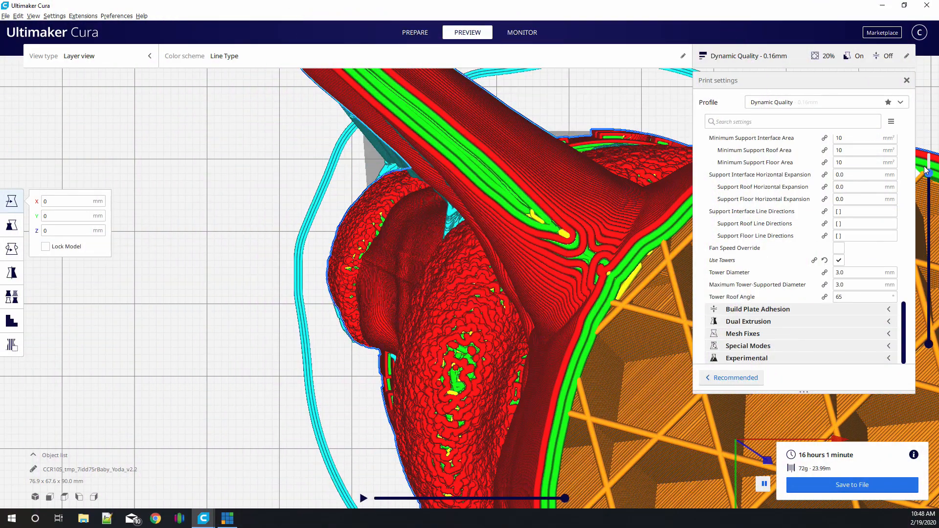
Examine the supports beneath the figurine's ear up close at lower and higher layers of the layer preview.
{"action": "scroll", "coordinate": [470, 289], "scroll_direction": "up", "scroll_amount": 5}
{"action": "left_click_drag", "start_coordinate": [929, 202], "coordinate": [929, 200]}
{"action": "right_click_drag", "start_coordinate": [484, 323], "coordinate": [407, 324]}
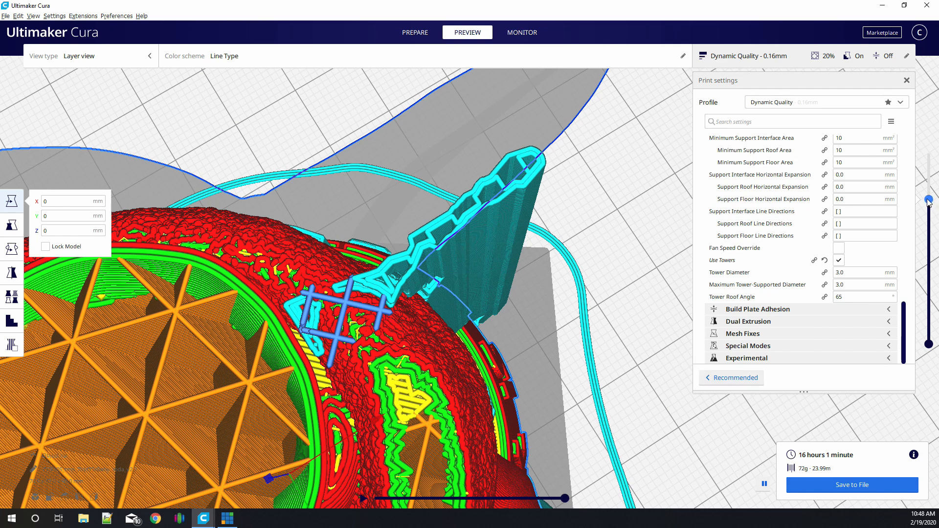
{"action": "left_click_drag", "start_coordinate": [929, 201], "coordinate": [929, 162]}
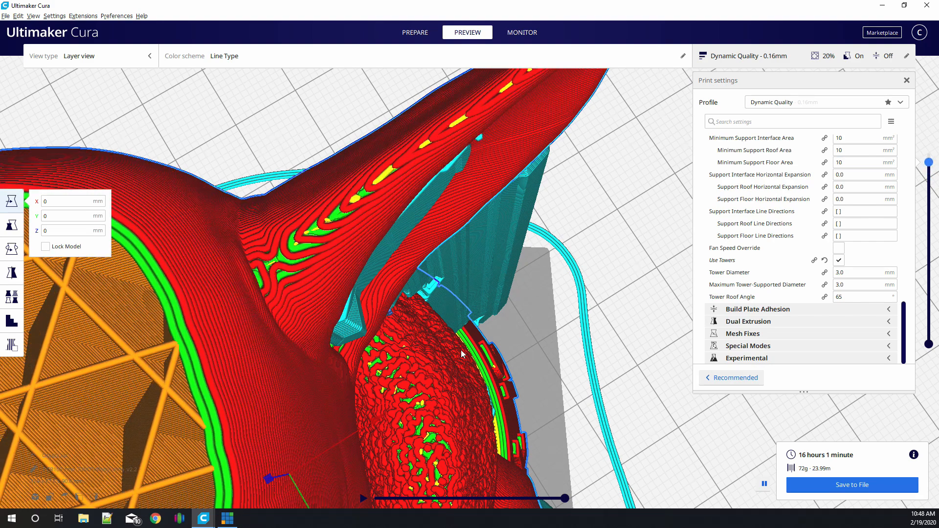
{"action": "scroll", "coordinate": [340, 304], "scroll_direction": "down", "scroll_amount": 10}
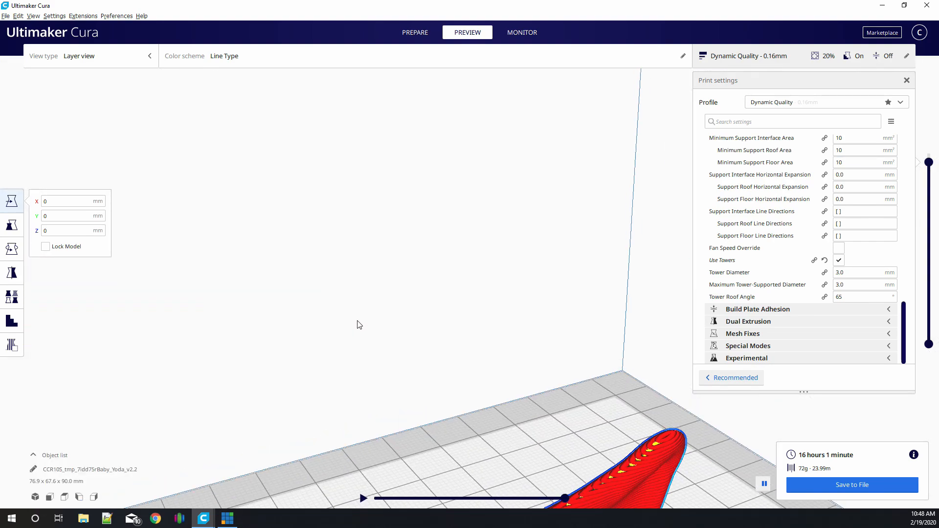
Raise the layer preview to the top layer and inspect the supports around the whole figurine from the front.
{"action": "scroll", "coordinate": [359, 324], "scroll_direction": "down", "scroll_amount": 10}
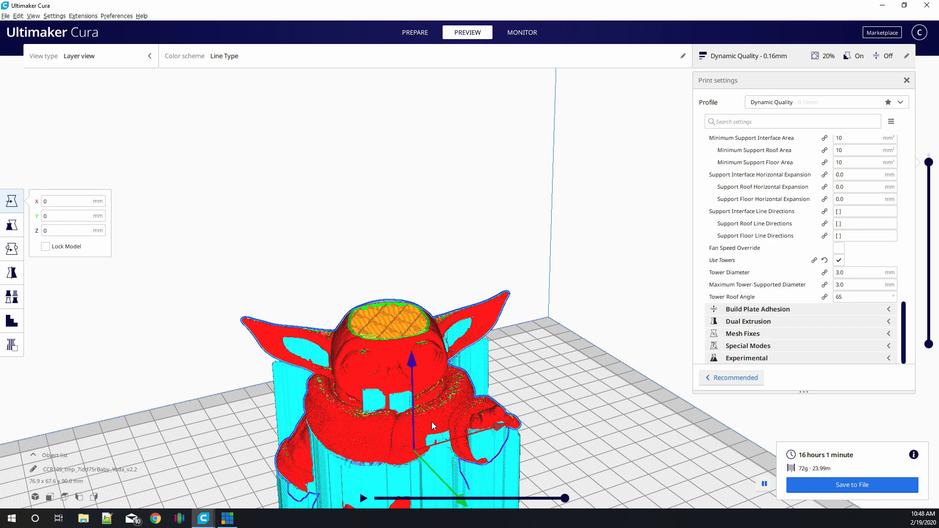
{"action": "middle_click_drag", "start_coordinate": [423, 421], "coordinate": [377, 279]}
{"action": "right_click_drag", "start_coordinate": [378, 279], "coordinate": [367, 316]}
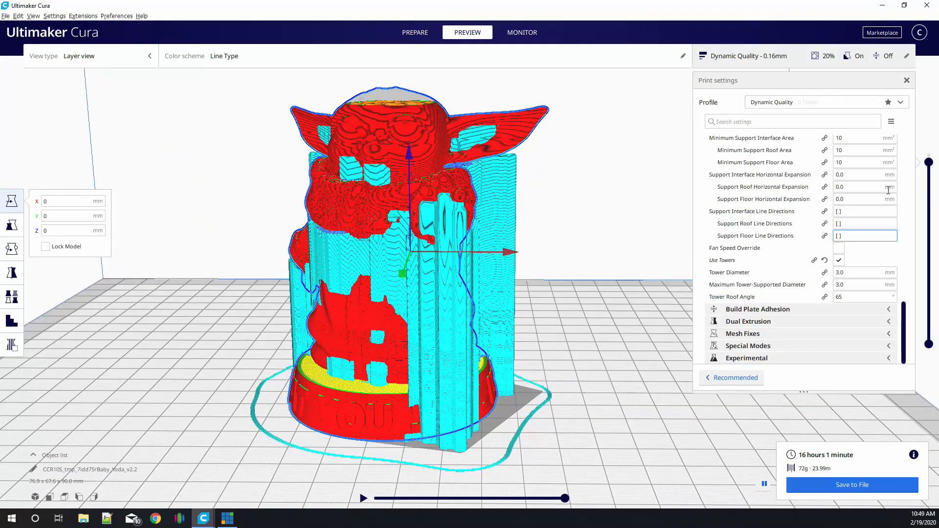
{"action": "left_click_drag", "start_coordinate": [929, 162], "coordinate": [929, 153]}
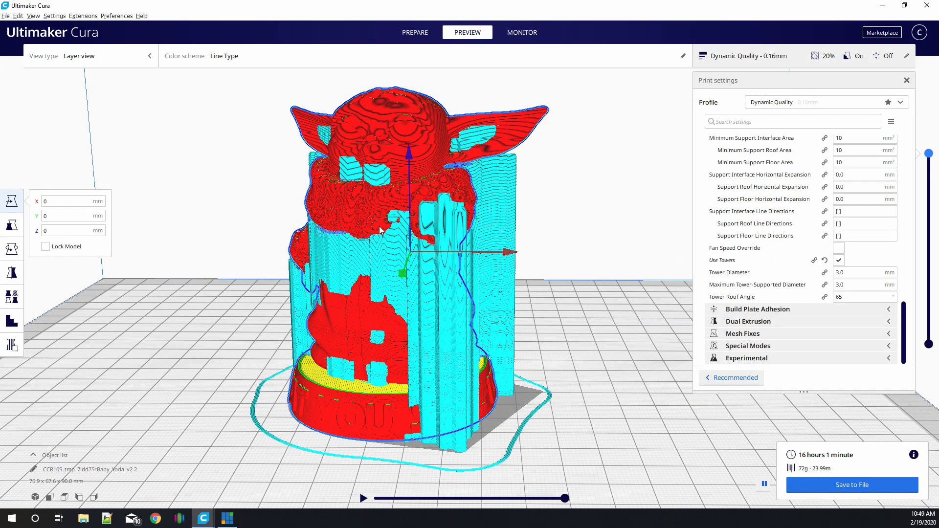
{"action": "scroll", "coordinate": [381, 230], "scroll_direction": "up", "scroll_amount": 5}
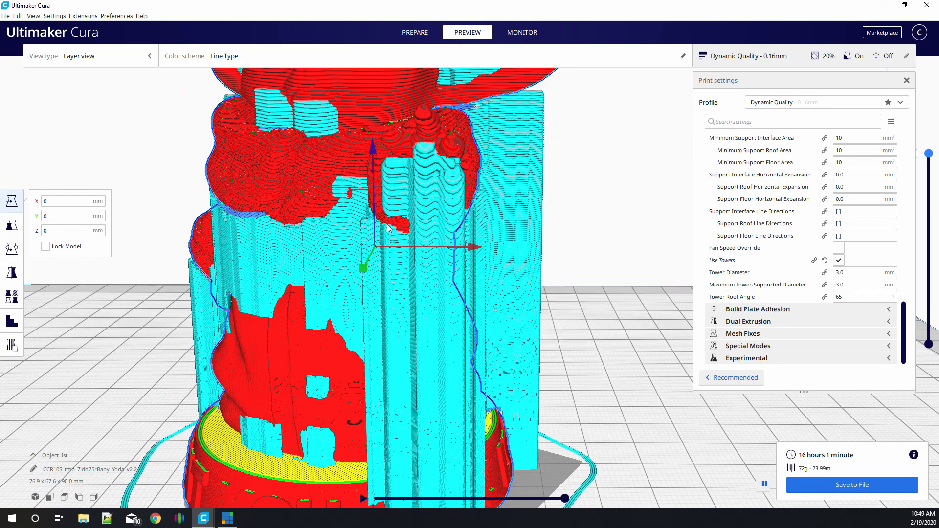
{"action": "scroll", "coordinate": [387, 227], "scroll_direction": "down", "scroll_amount": 5}
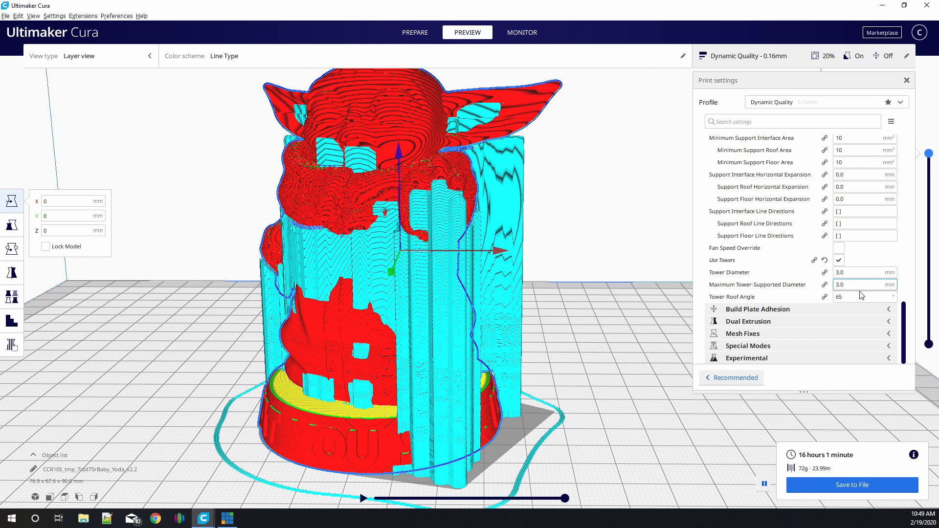
Turn off Generate Support for the figurine in the support settings.
{"action": "scroll", "coordinate": [853, 311], "scroll_direction": "up", "scroll_amount": 5}
{"action": "scroll", "coordinate": [853, 311], "scroll_direction": "up", "scroll_amount": 10}
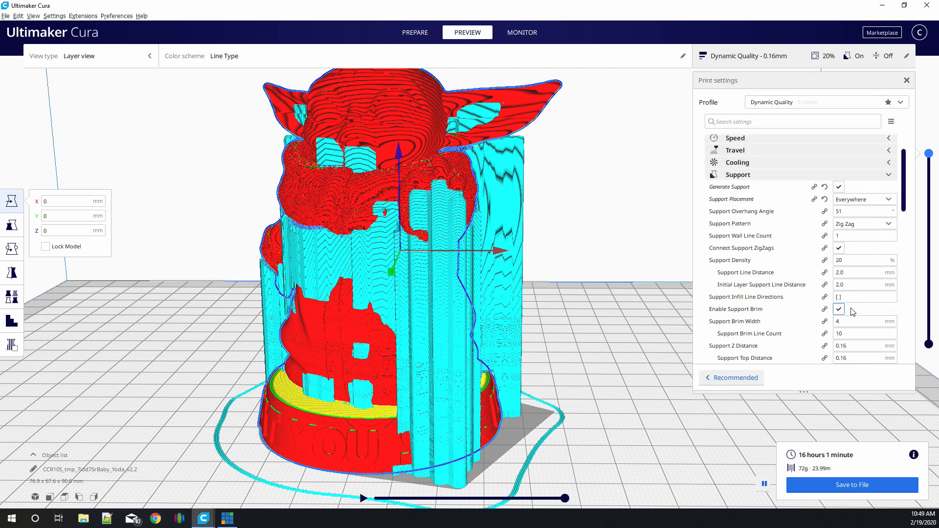
{"action": "left_click", "coordinate": [839, 224]}
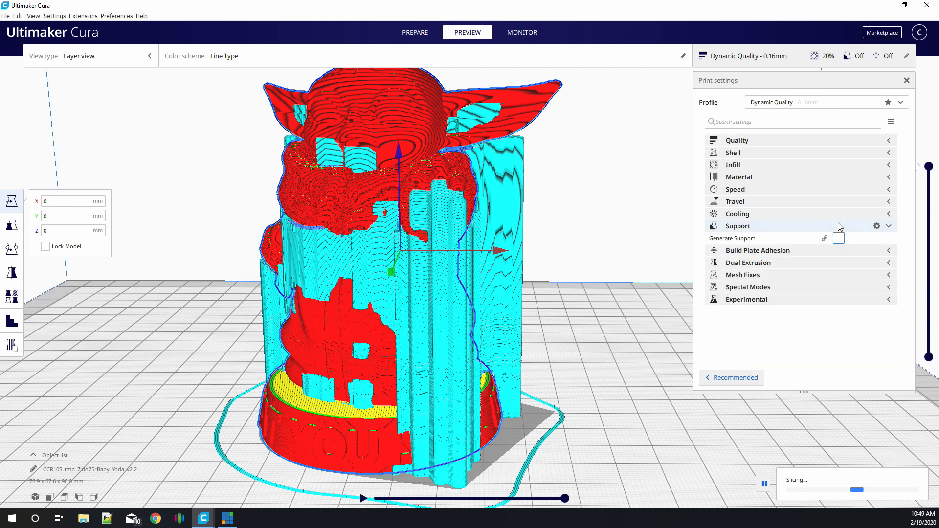
Enable Tree Support in the experimental settings and collapse the regular support settings.
{"action": "left_click", "coordinate": [889, 300]}
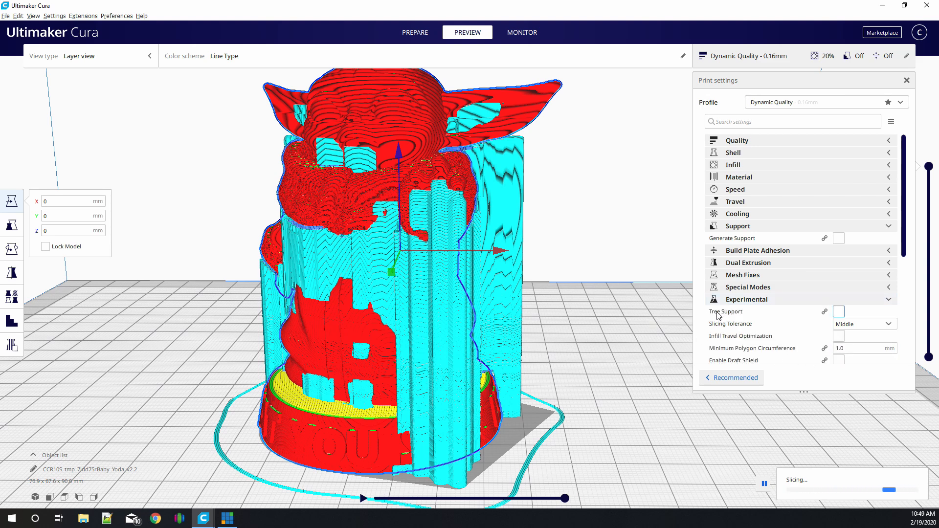
{"action": "mouse_move", "coordinate": [739, 316]}
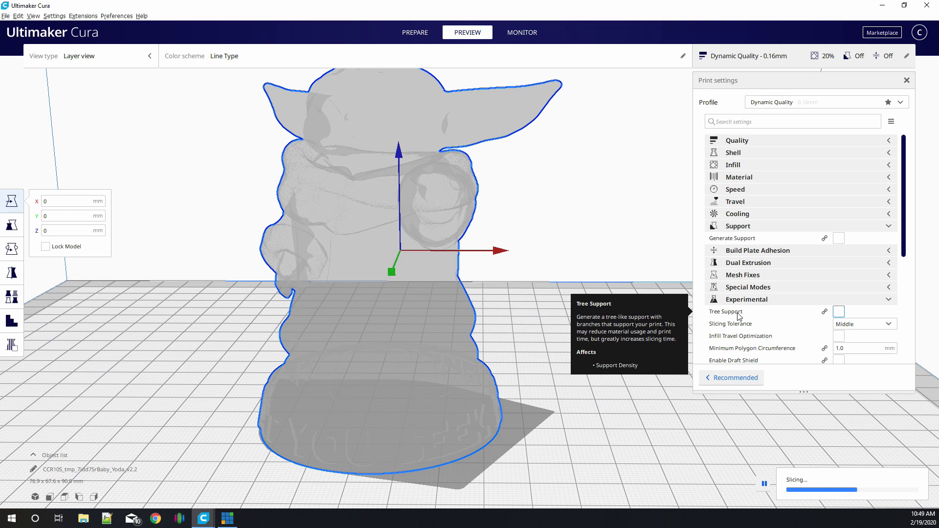
{"action": "left_click", "coordinate": [840, 312]}
{"action": "left_click", "coordinate": [840, 313]}
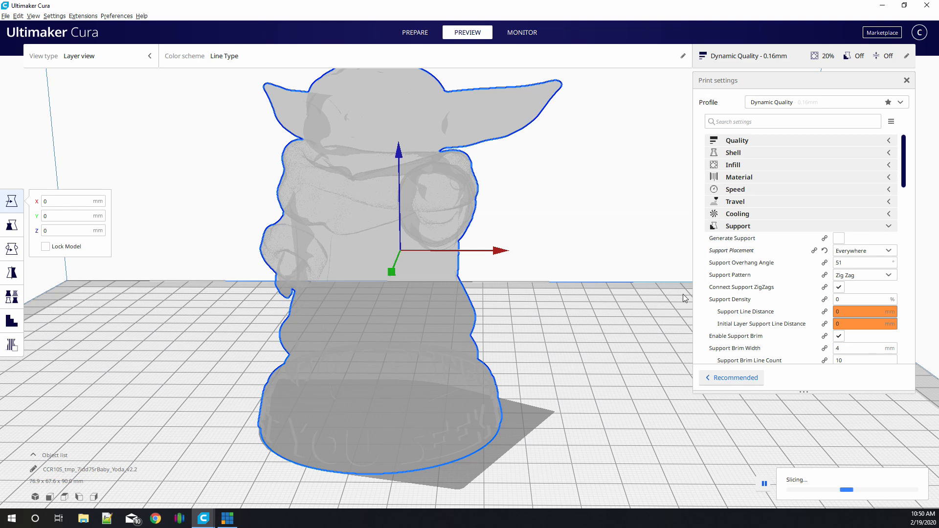
{"action": "left_click", "coordinate": [891, 230]}
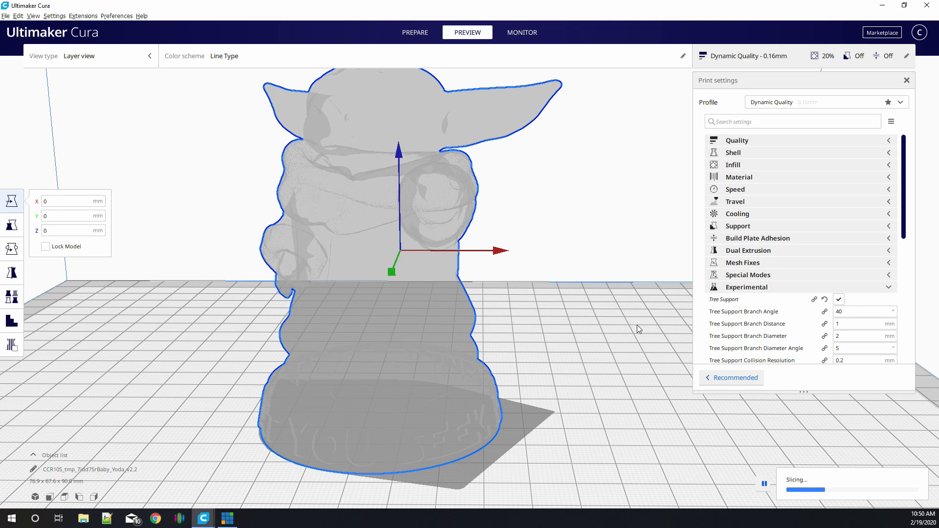
Examine the sliced tree supports around the figurine's face, hand and robe, beneath the base and from the side.
{"action": "scroll", "coordinate": [575, 317], "scroll_direction": "up", "scroll_amount": 2}
{"action": "scroll", "coordinate": [575, 317], "scroll_direction": "down", "scroll_amount": 3}
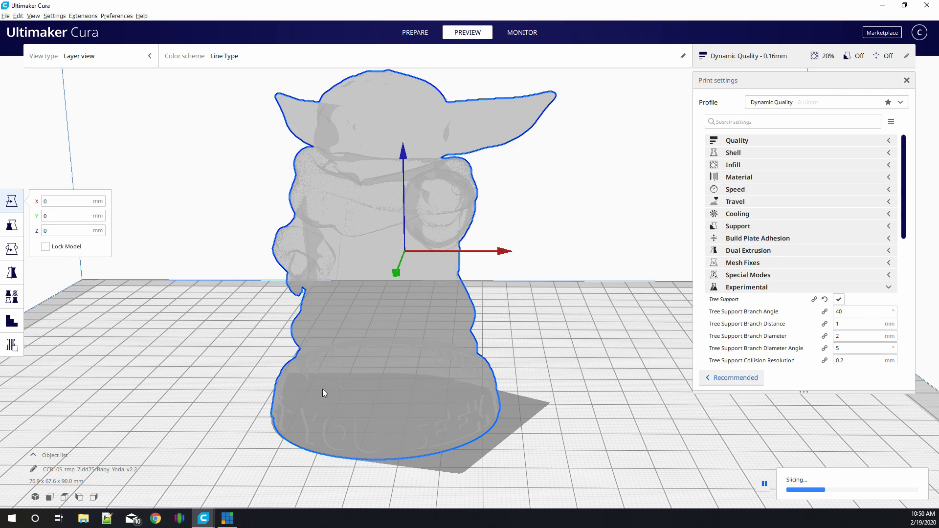
{"action": "middle_click_drag", "start_coordinate": [342, 384], "coordinate": [374, 400]}
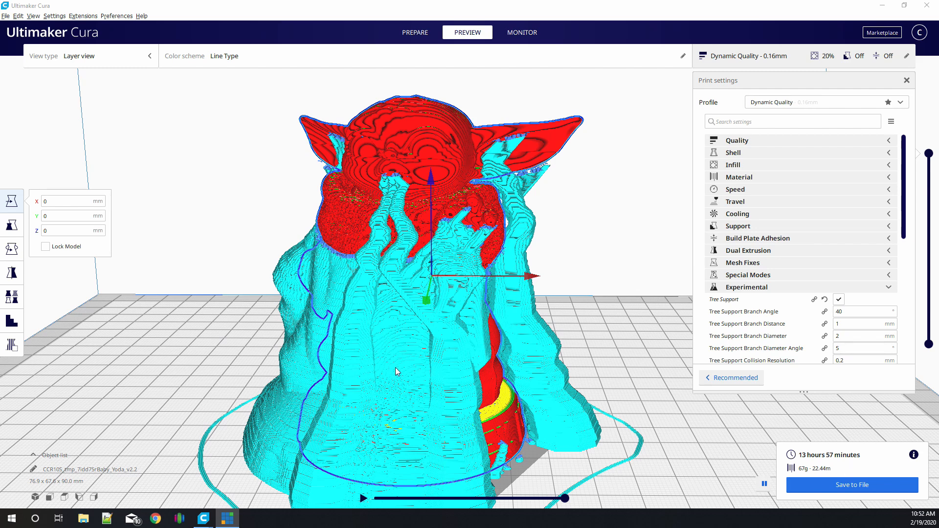
{"action": "mouse_move", "coordinate": [388, 382]}
{"action": "left_mouse_down"}
{"action": "mouse_move", "coordinate": [429, 391]}
{"action": "mouse_move", "coordinate": [407, 386]}
{"action": "left_mouse_up"}
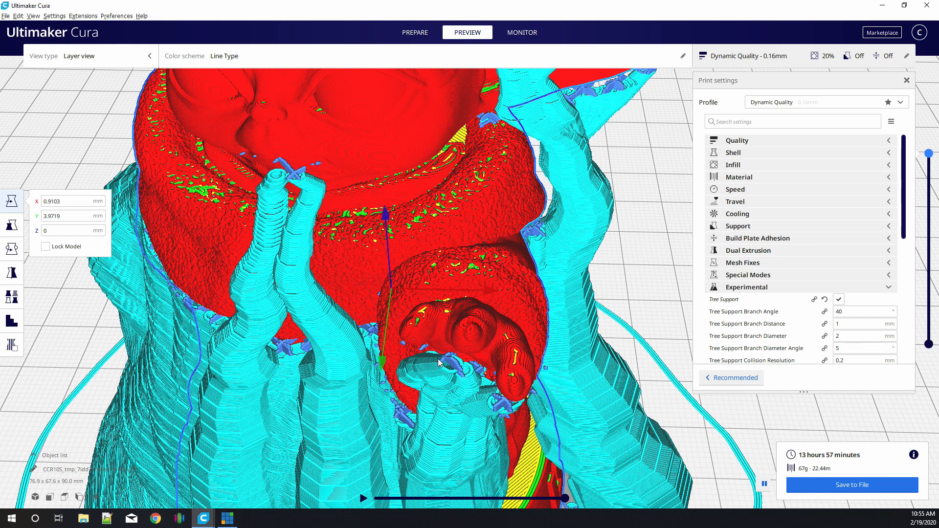
{"action": "right_click_drag", "start_coordinate": [487, 418], "coordinate": [681, 350]}
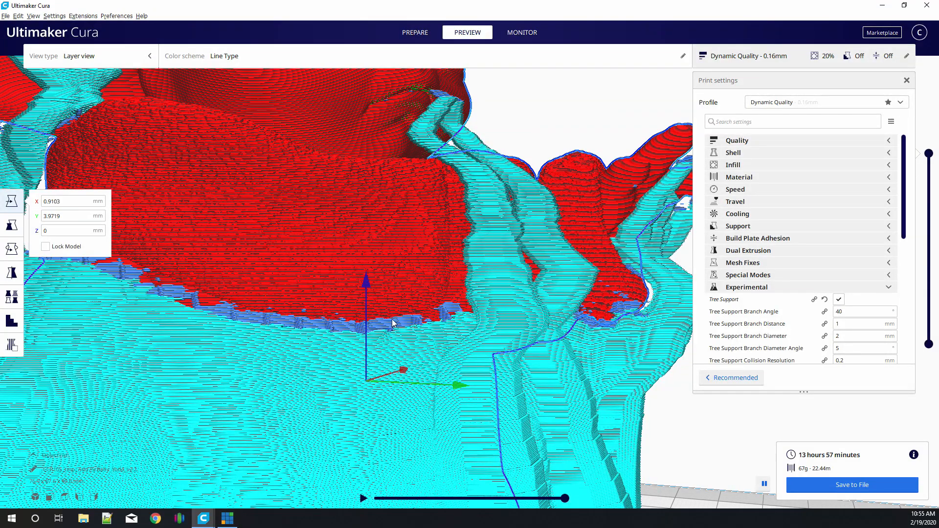
{"action": "right_click_drag", "start_coordinate": [253, 339], "coordinate": [323, 272]}
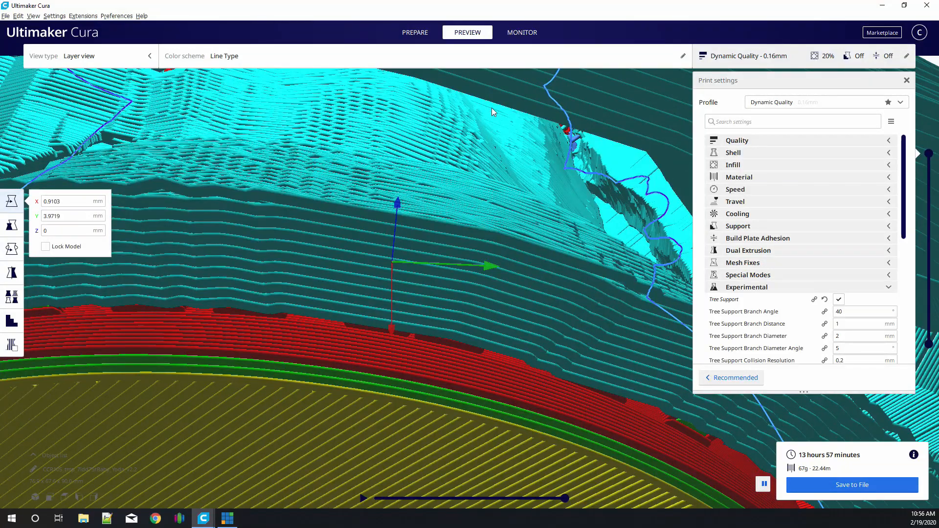
{"action": "scroll", "coordinate": [498, 116], "scroll_direction": "down", "scroll_amount": 5}
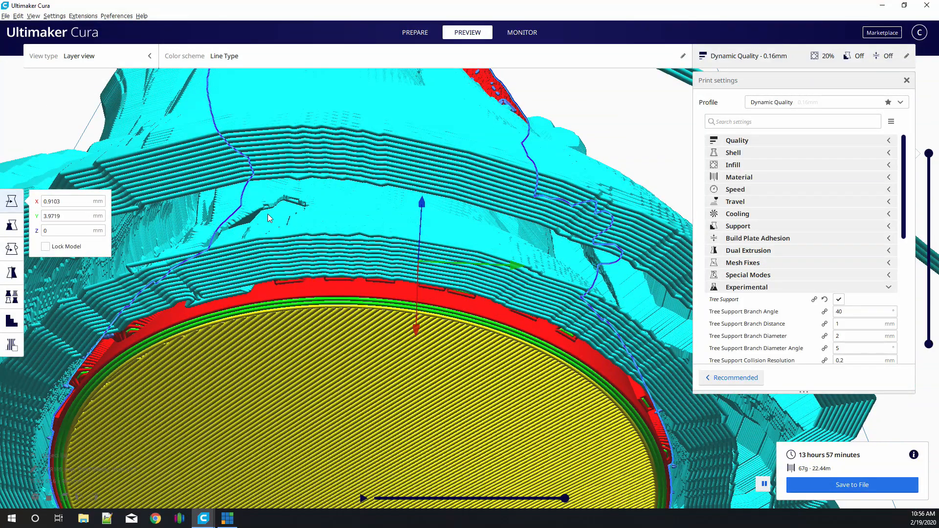
{"action": "scroll", "coordinate": [528, 254], "scroll_direction": "down", "scroll_amount": 5}
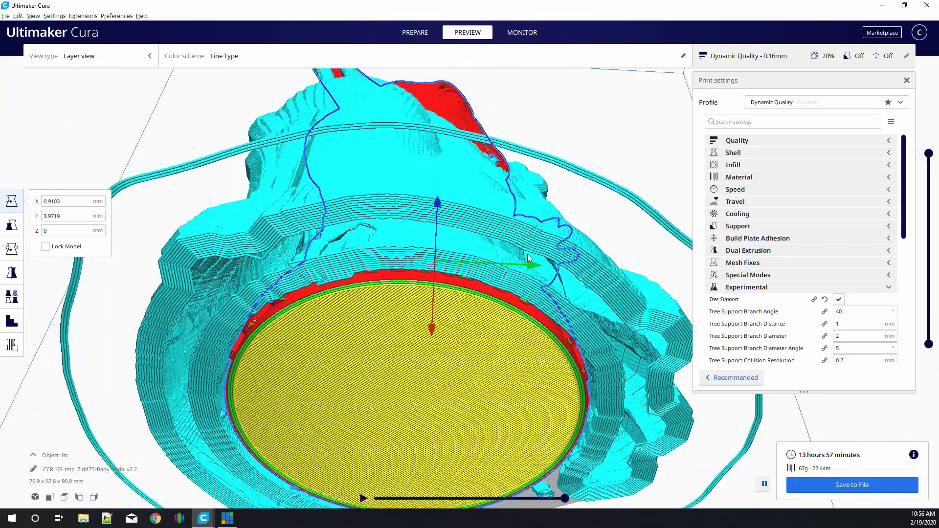
{"action": "right_click_drag", "start_coordinate": [493, 246], "coordinate": [425, 340]}
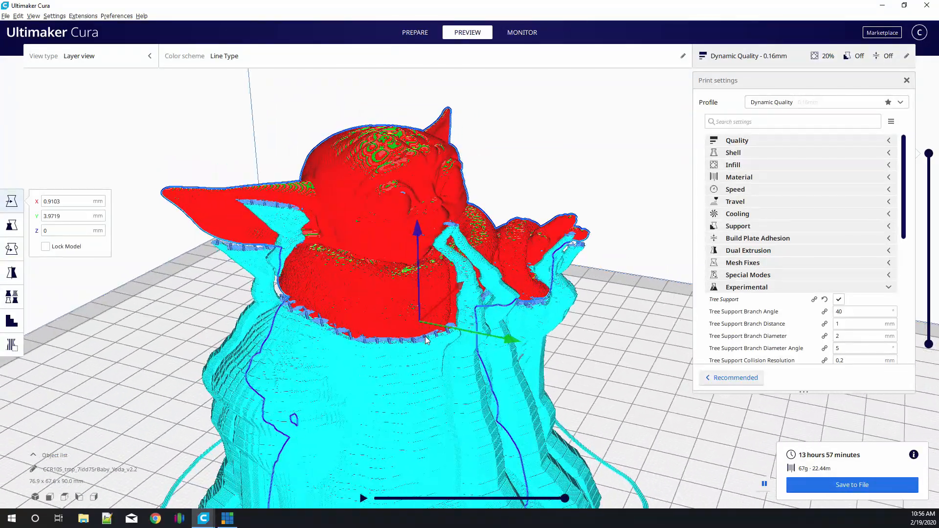